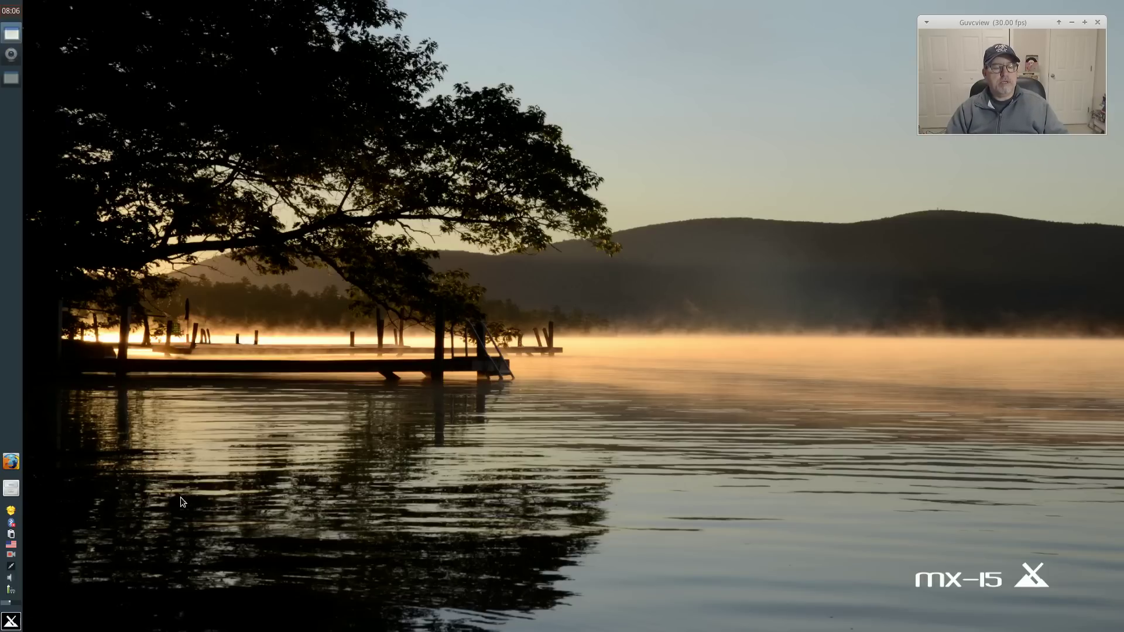
Launch Firefox, dismiss the close prompt and move its window toward the screen centre
{"action": "left_click", "coordinate": [11, 463]}
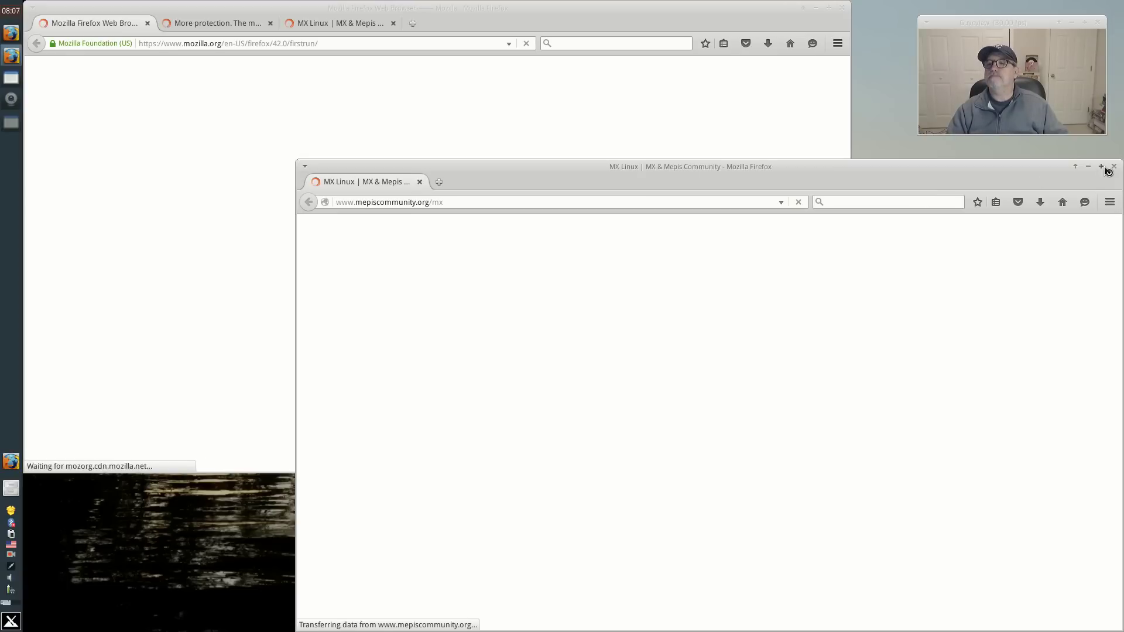
{"action": "key", "text": "Return"}
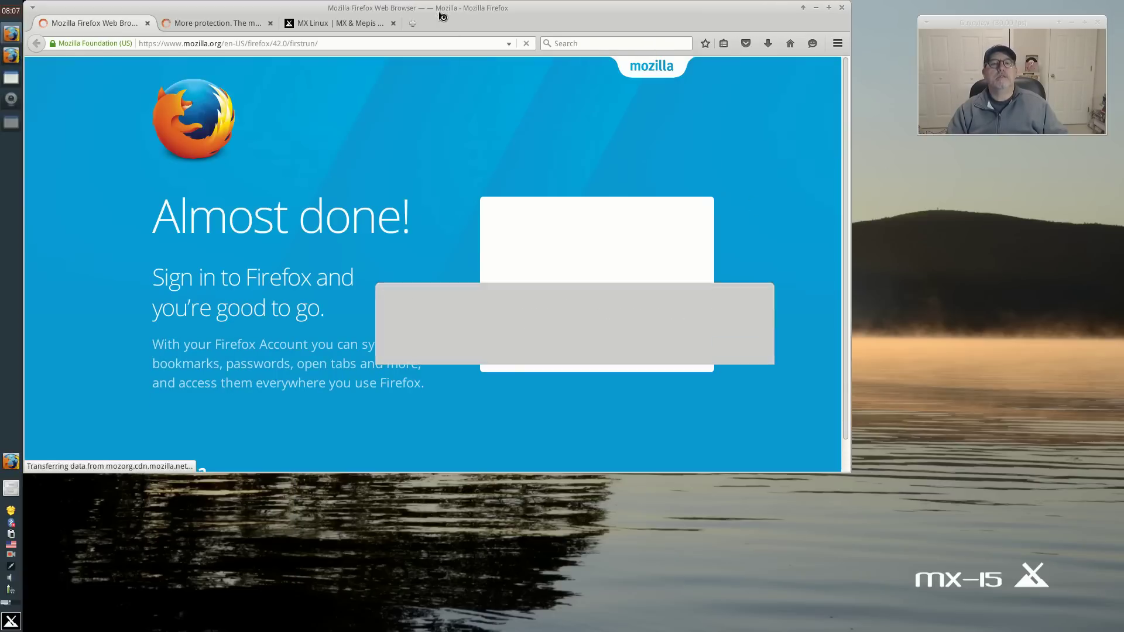
{"action": "left_click_drag", "start_coordinate": [449, 20], "coordinate": [537, 110]}
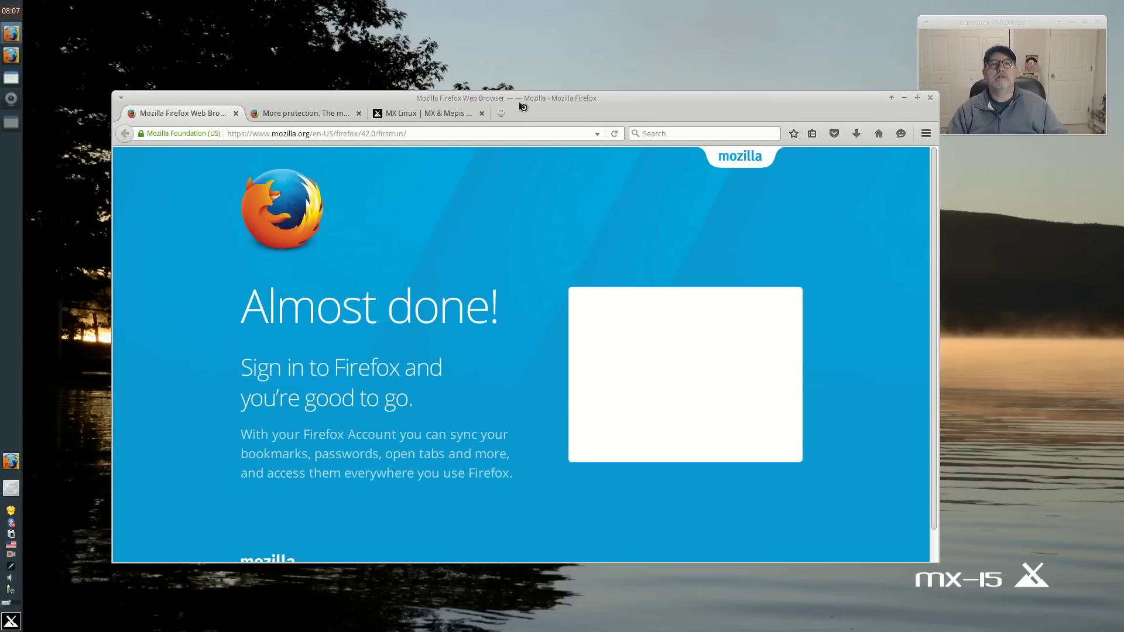
Switch to the MX Linux community tab, nudge the window up-left, and open the applications menu
{"action": "left_click", "coordinate": [414, 115]}
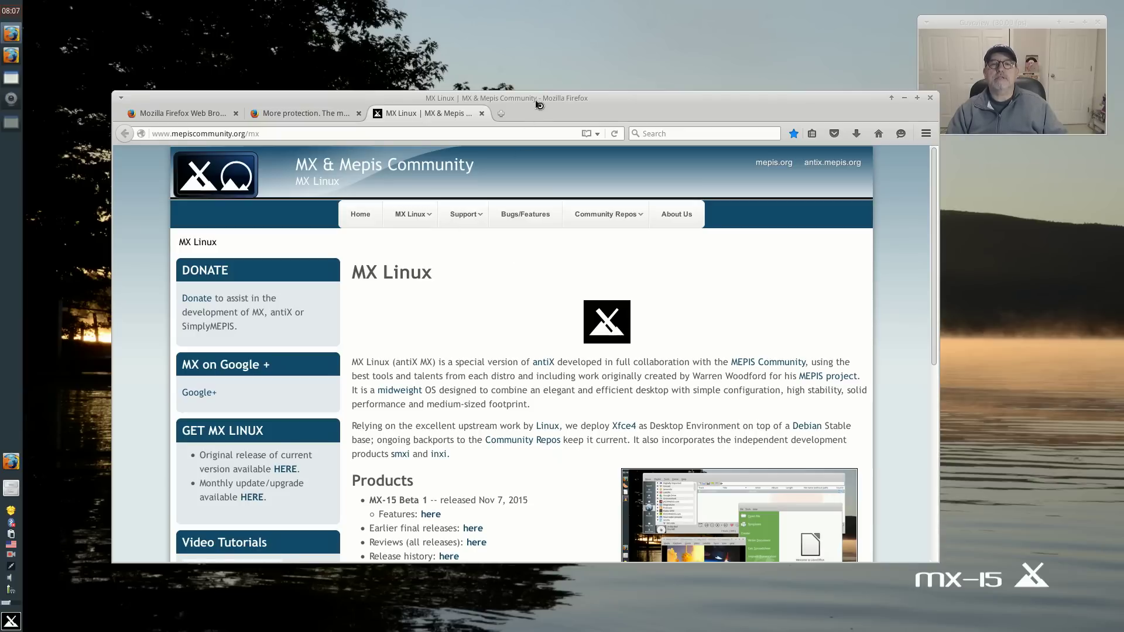
{"action": "left_click_drag", "start_coordinate": [538, 104], "coordinate": [505, 44]}
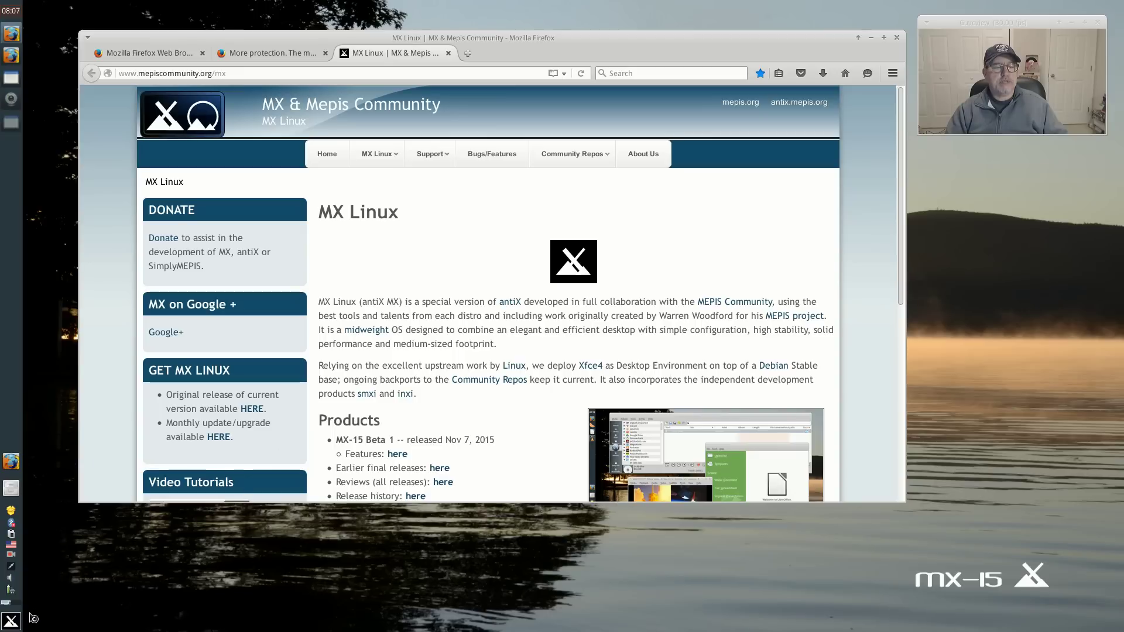
{"action": "left_click", "coordinate": [13, 621]}
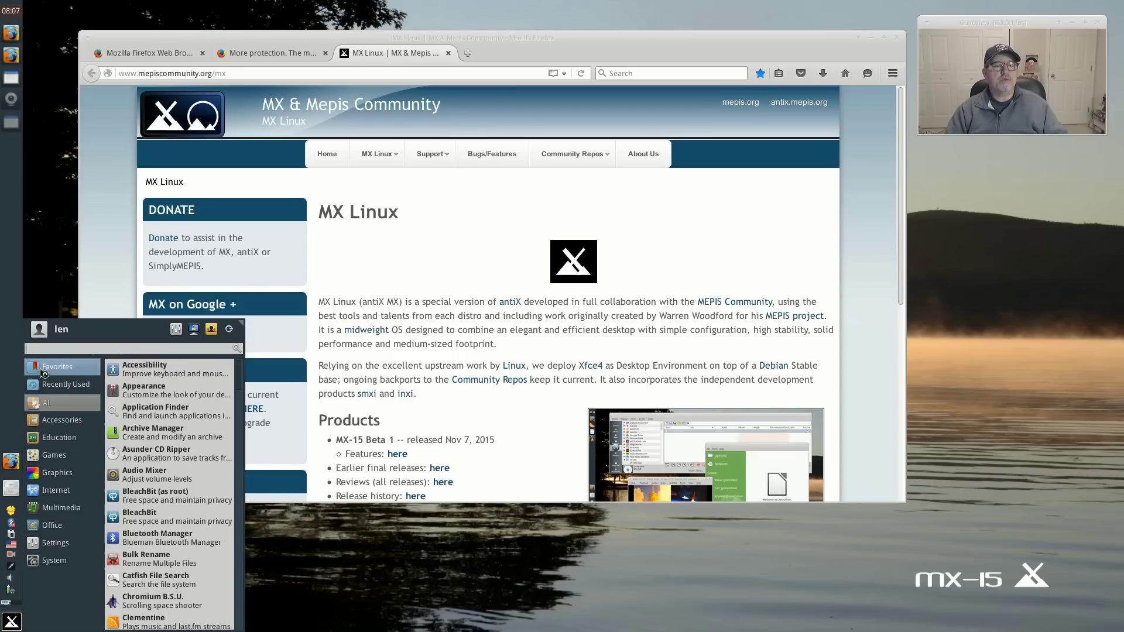
Browse the All and Recently Used menu categories, then close the Whisker menu
{"action": "mouse_move", "coordinate": [44, 400]}
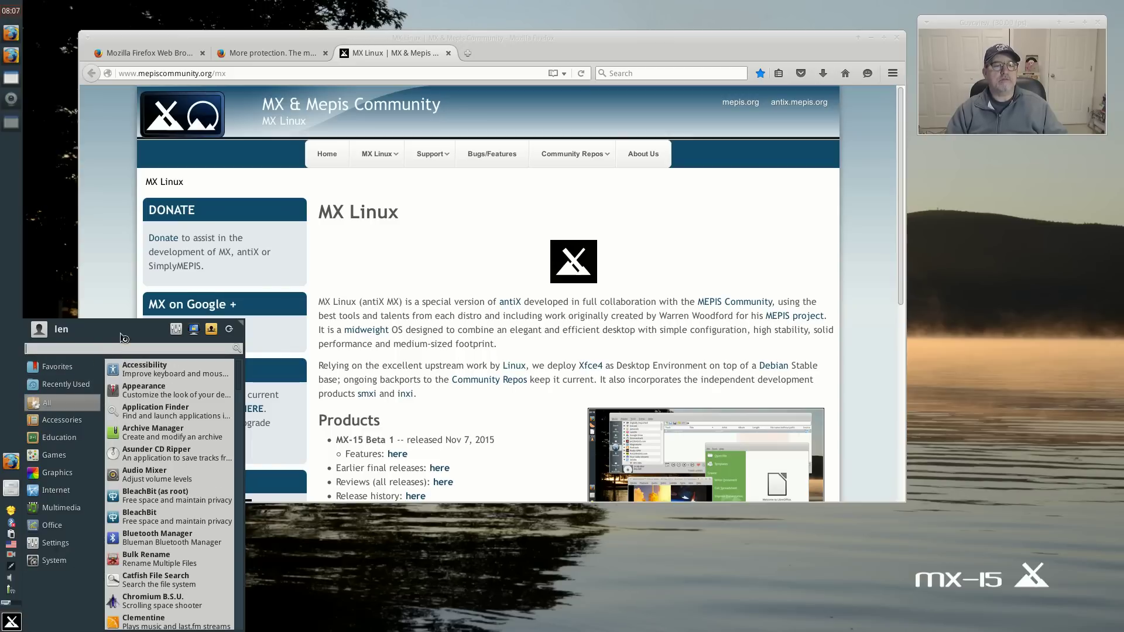
{"action": "key", "text": "Up"}
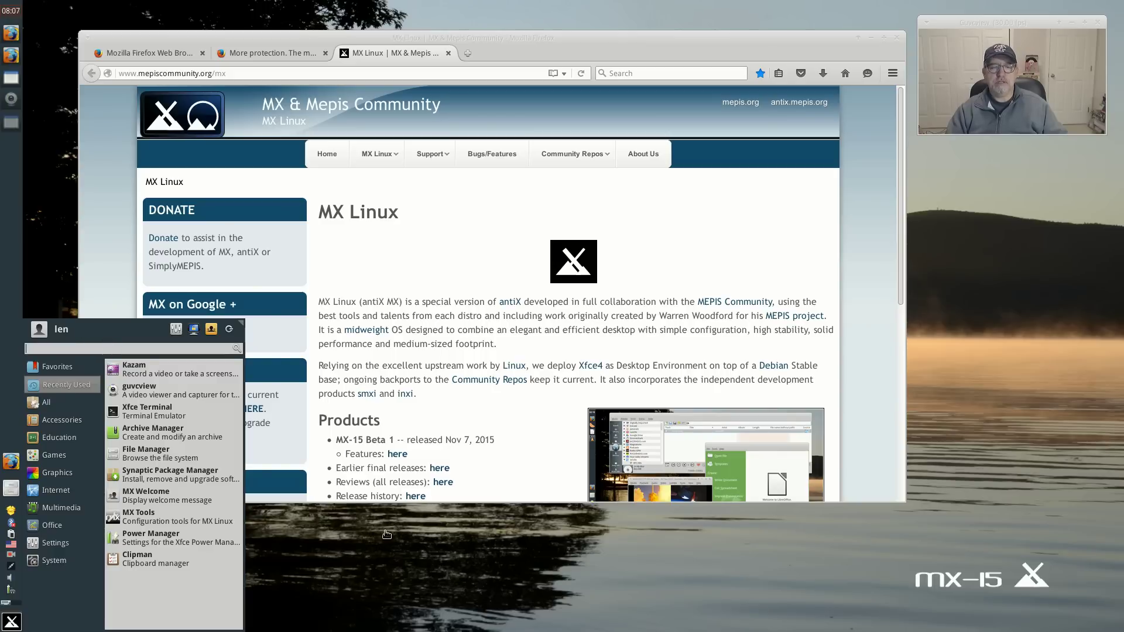
{"action": "key", "text": "Escape"}
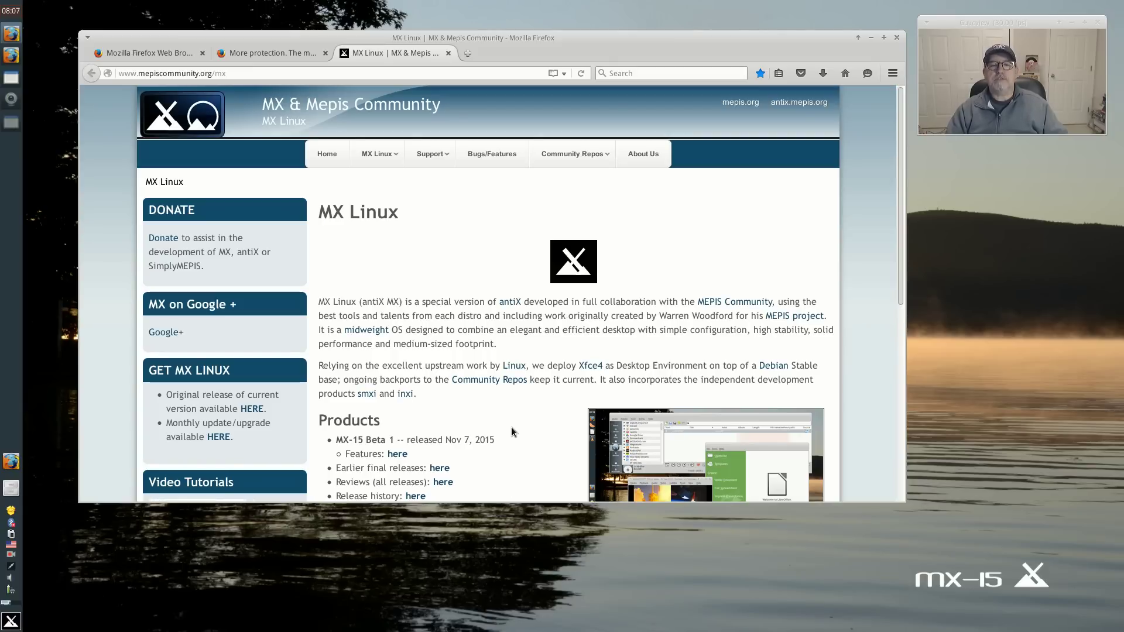
Scroll through the MX Linux page and open the Users Manual 'here' link
{"action": "scroll", "coordinate": [510, 427], "scroll_direction": "down", "scroll_amount": 5}
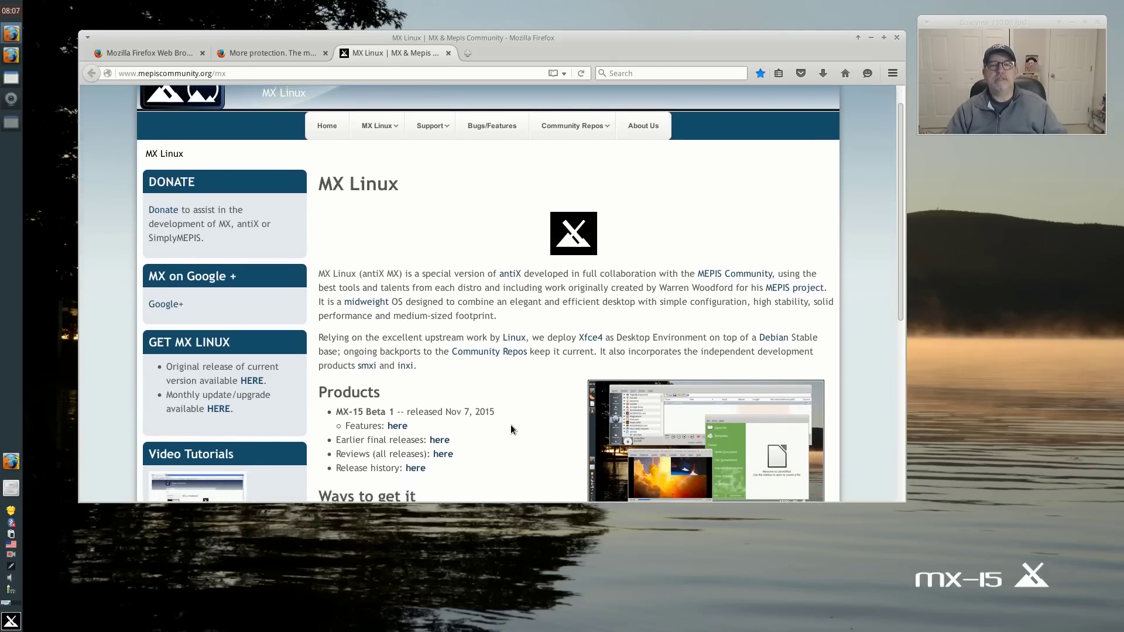
{"action": "scroll", "coordinate": [511, 429], "scroll_direction": "down", "scroll_amount": 3}
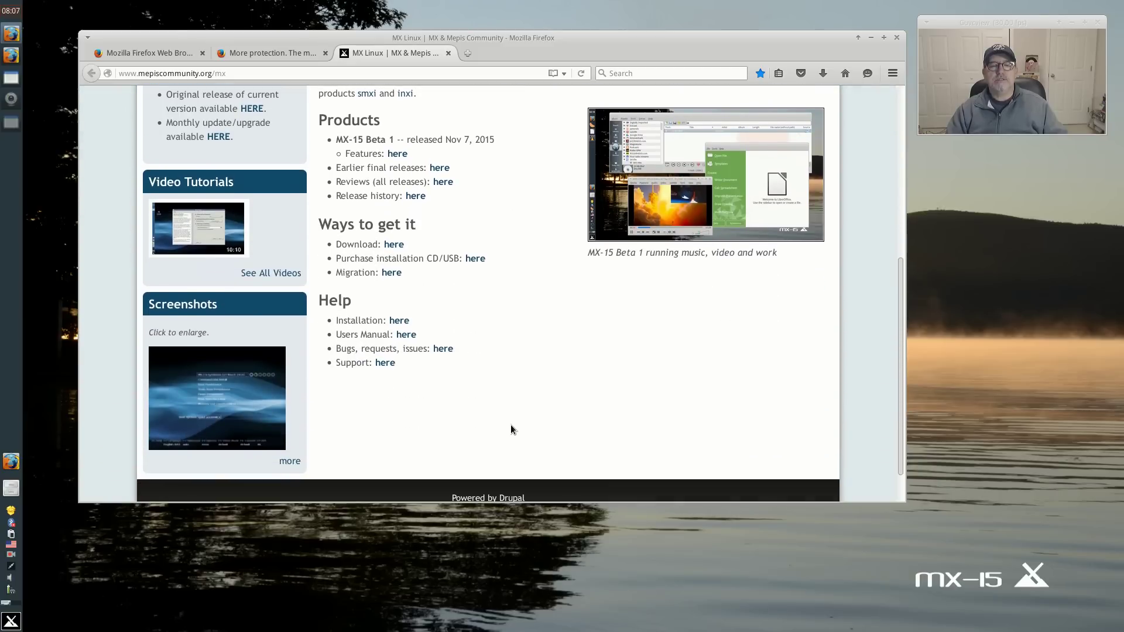
{"action": "scroll", "coordinate": [511, 429], "scroll_direction": "up", "scroll_amount": 3}
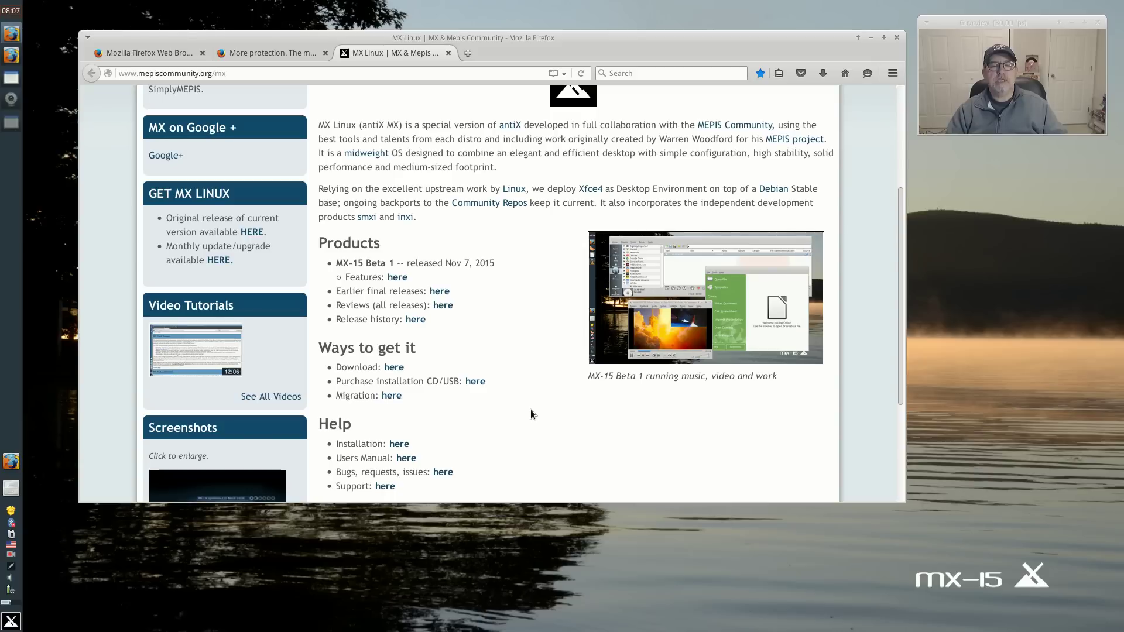
{"action": "scroll", "coordinate": [530, 410], "scroll_direction": "down", "scroll_amount": 1}
{"action": "scroll", "coordinate": [531, 414], "scroll_direction": "down", "scroll_amount": 1}
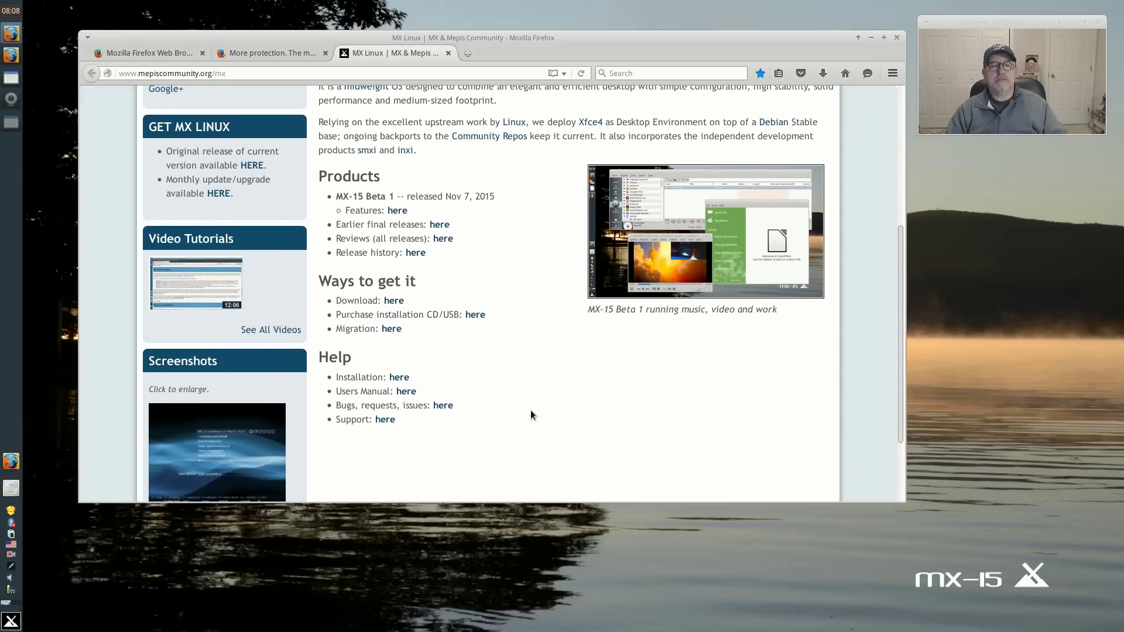
{"action": "left_click", "coordinate": [403, 392]}
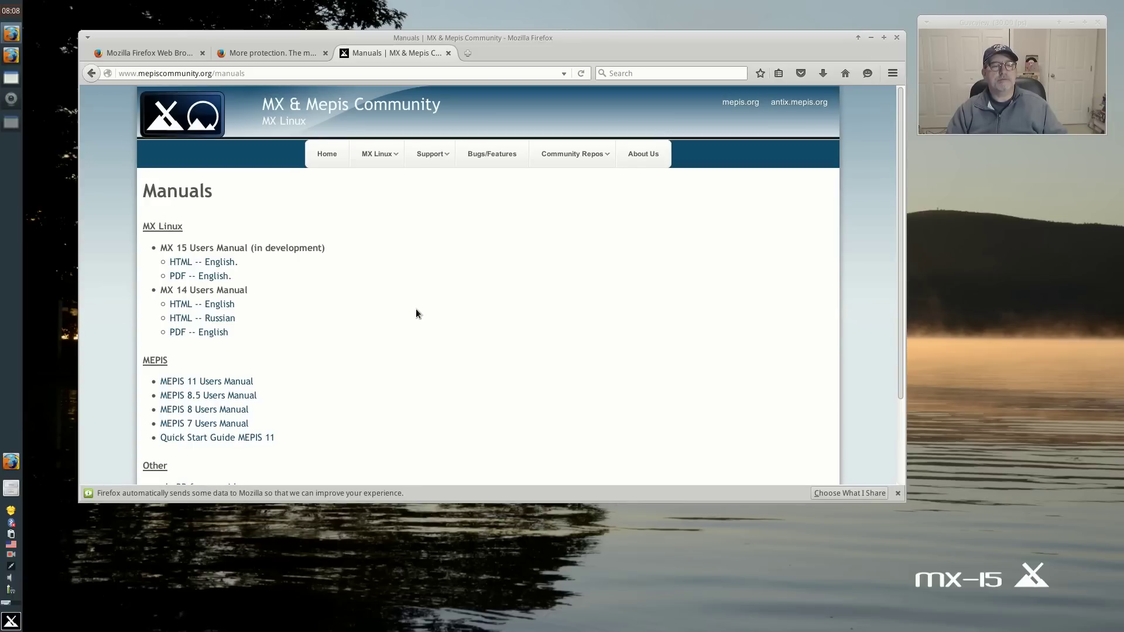
Skim the manual page, go back to the MX Linux page top, and open a new tab
{"action": "scroll", "coordinate": [417, 314], "scroll_direction": "down", "scroll_amount": 3}
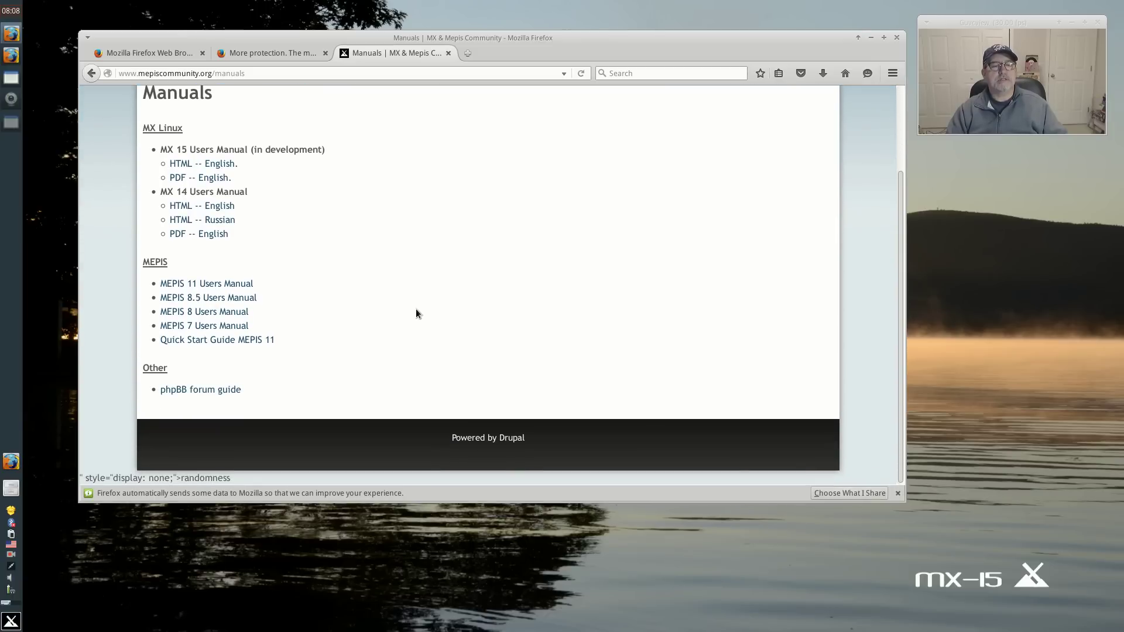
{"action": "scroll", "coordinate": [417, 310], "scroll_direction": "up", "scroll_amount": 3}
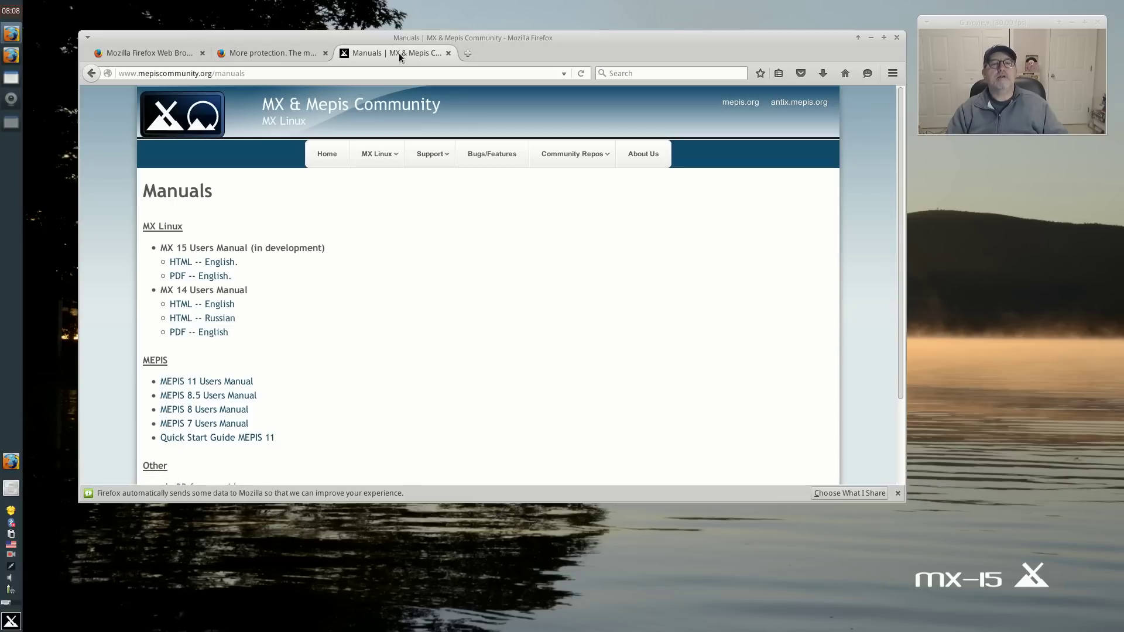
{"action": "left_click", "coordinate": [87, 73]}
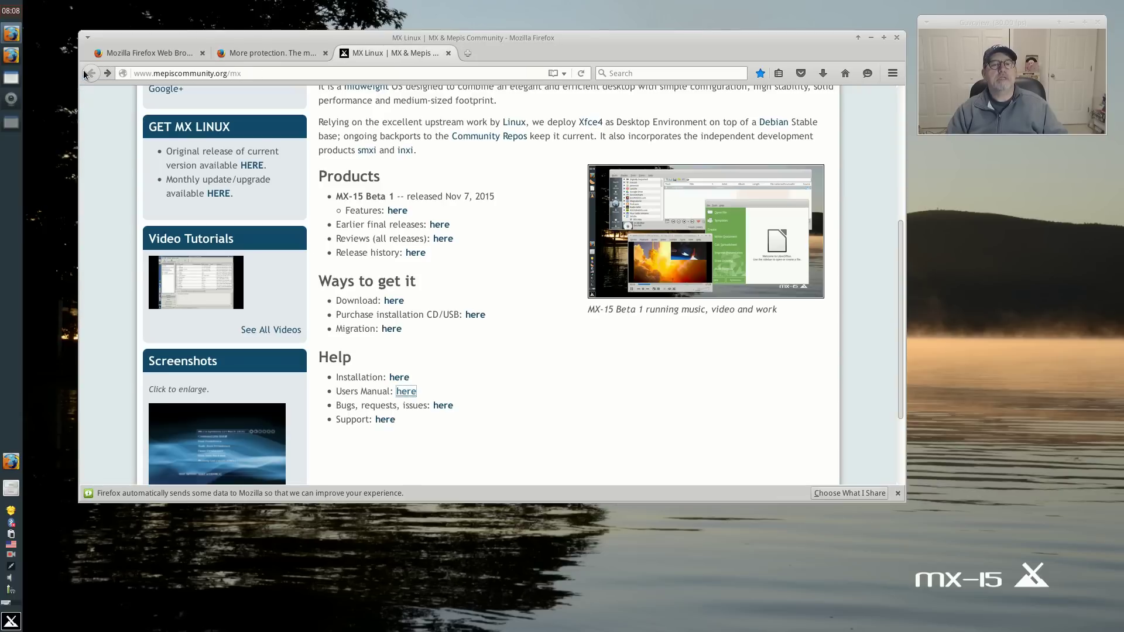
{"action": "scroll", "coordinate": [512, 268], "scroll_direction": "up", "scroll_amount": 3}
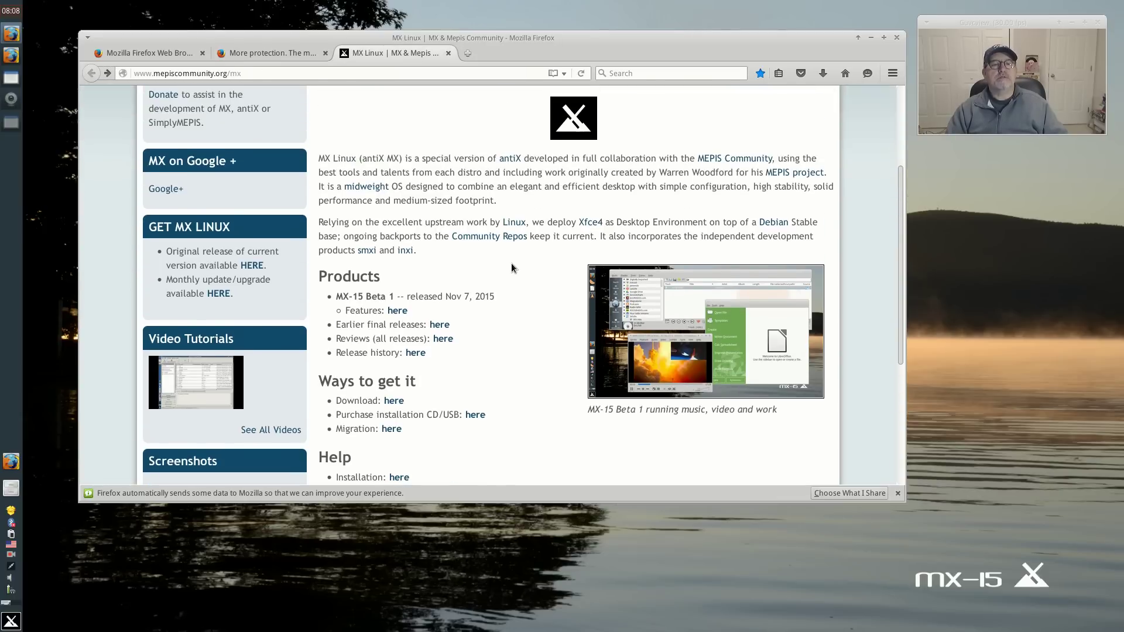
{"action": "scroll", "coordinate": [511, 267], "scroll_direction": "up", "scroll_amount": 4}
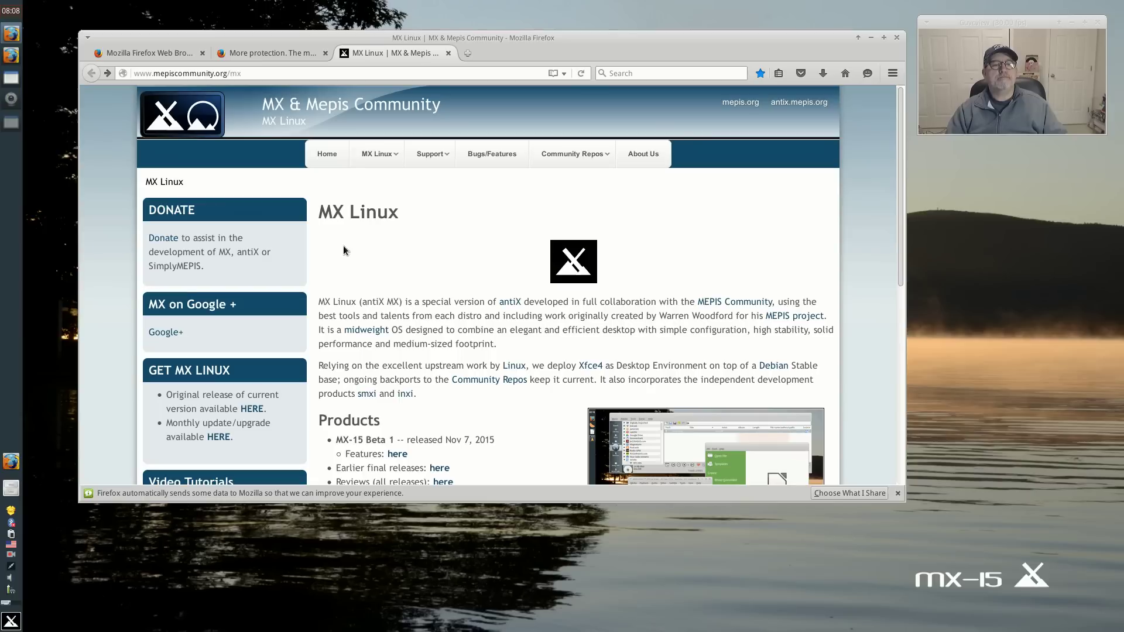
{"action": "left_click", "coordinate": [466, 54]}
Web-search 'distrowatch' and open the official DistroWatch site
{"action": "left_click", "coordinate": [632, 78]}
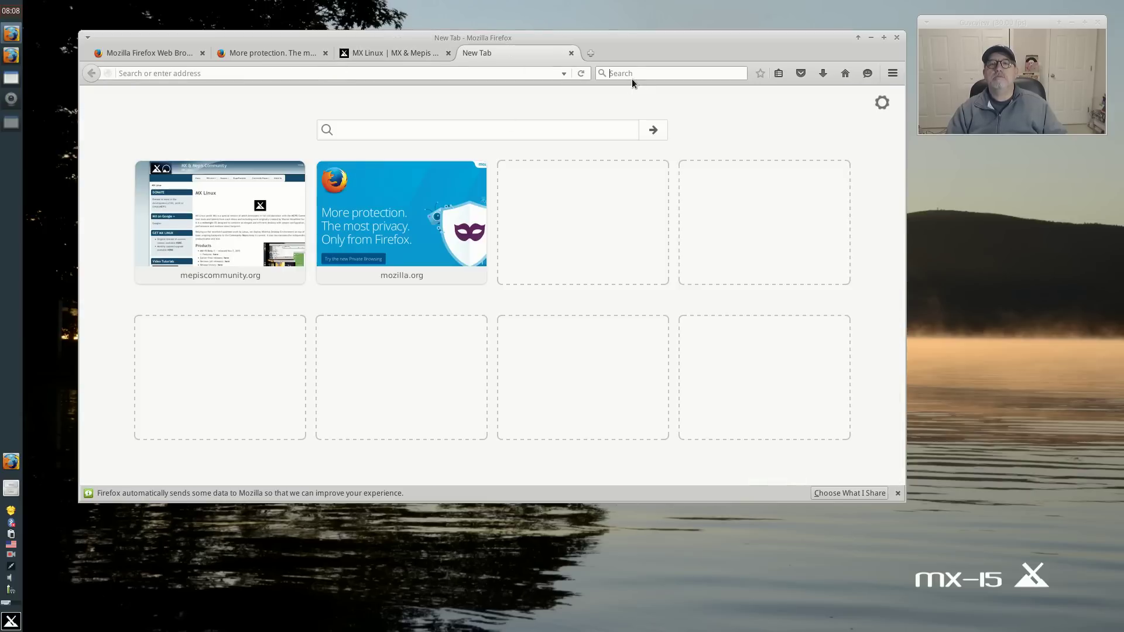
{"action": "type", "text": "d"}
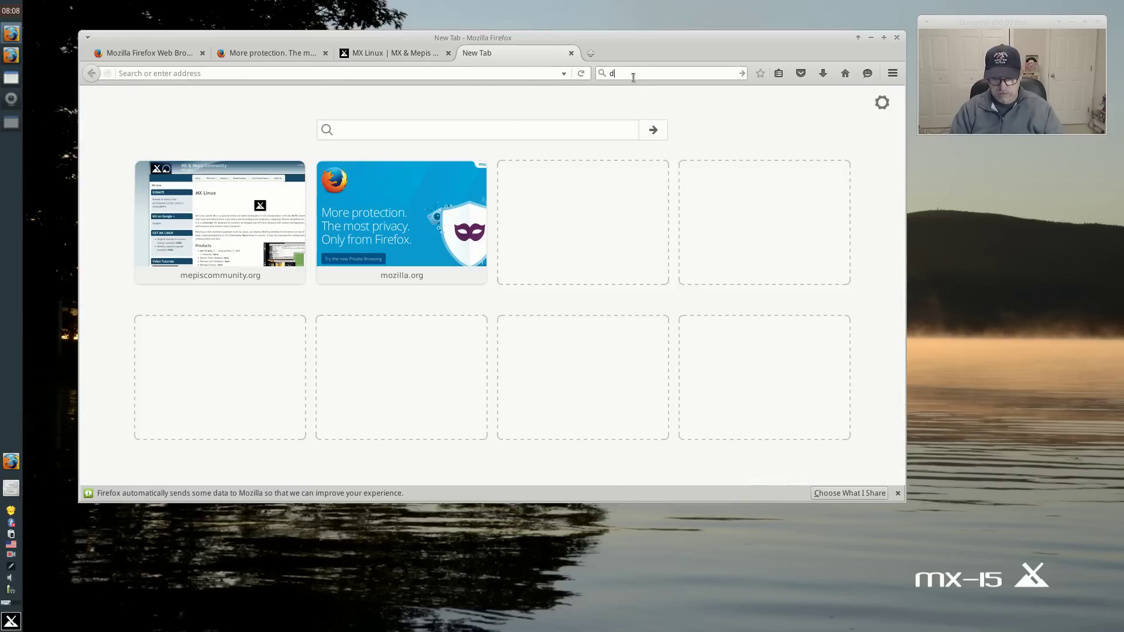
{"action": "type", "text": "istrowatch"}
{"action": "key", "text": "Return"}
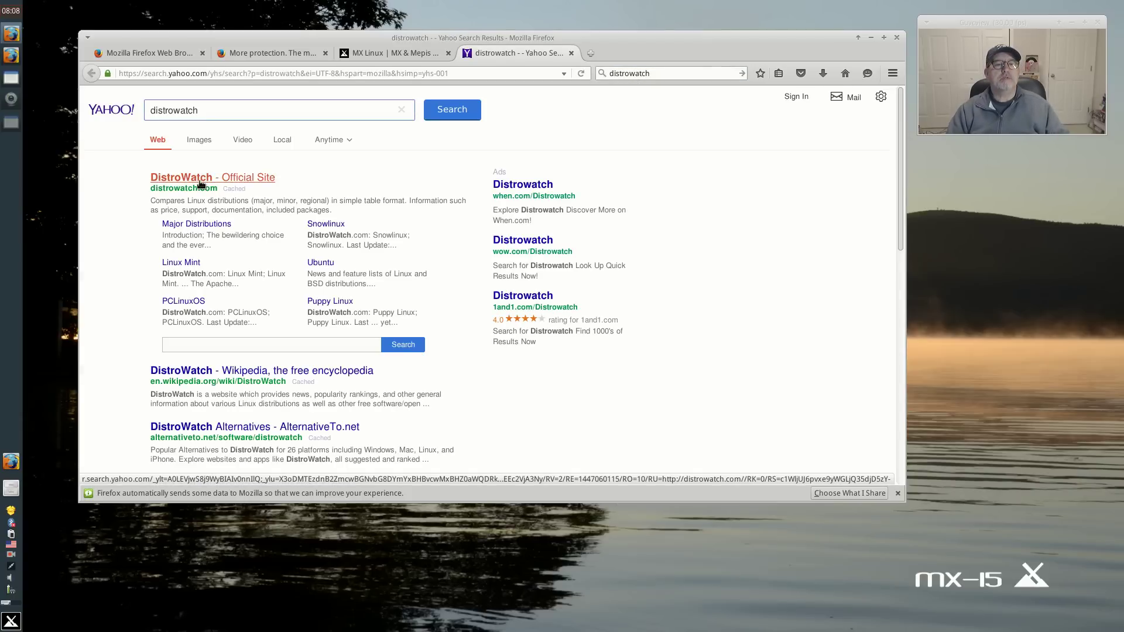
{"action": "left_click", "coordinate": [201, 184]}
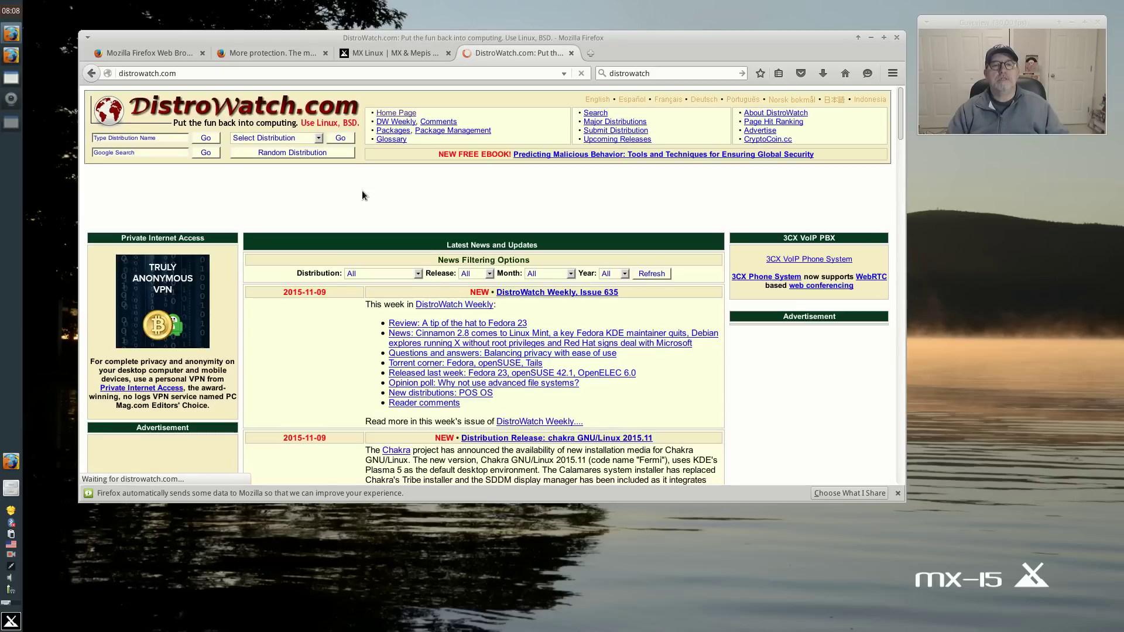
Scroll the DistroWatch news list down to the antiX 15 Beta 1 "MX" announcement
{"action": "scroll", "coordinate": [479, 288], "scroll_direction": "down", "scroll_amount": 5}
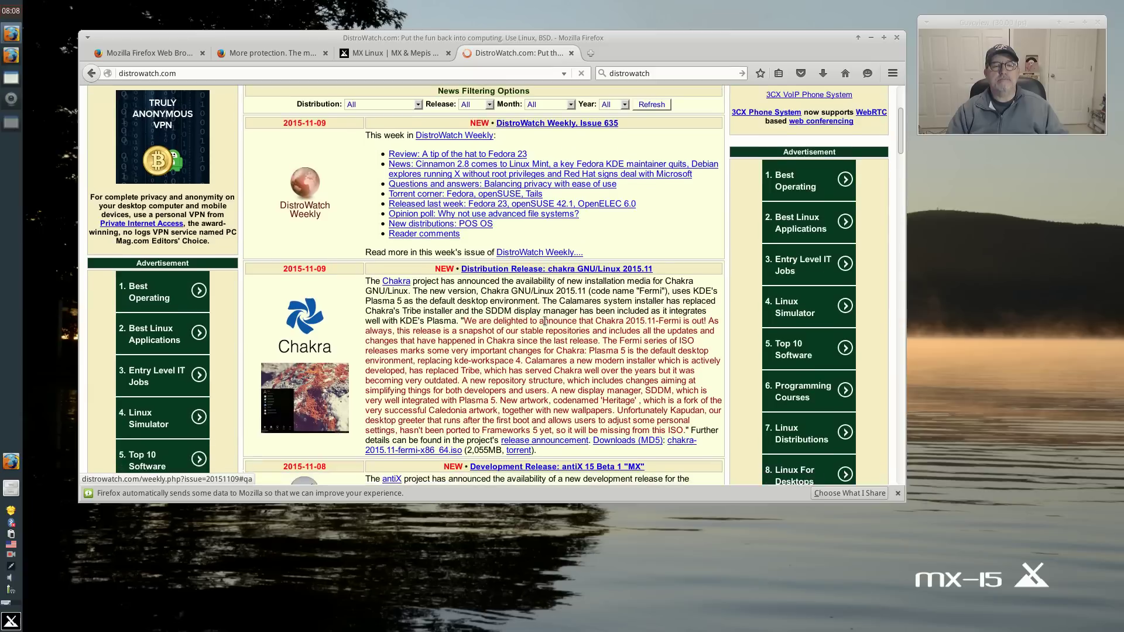
{"action": "scroll", "coordinate": [544, 322], "scroll_direction": "down", "scroll_amount": 4}
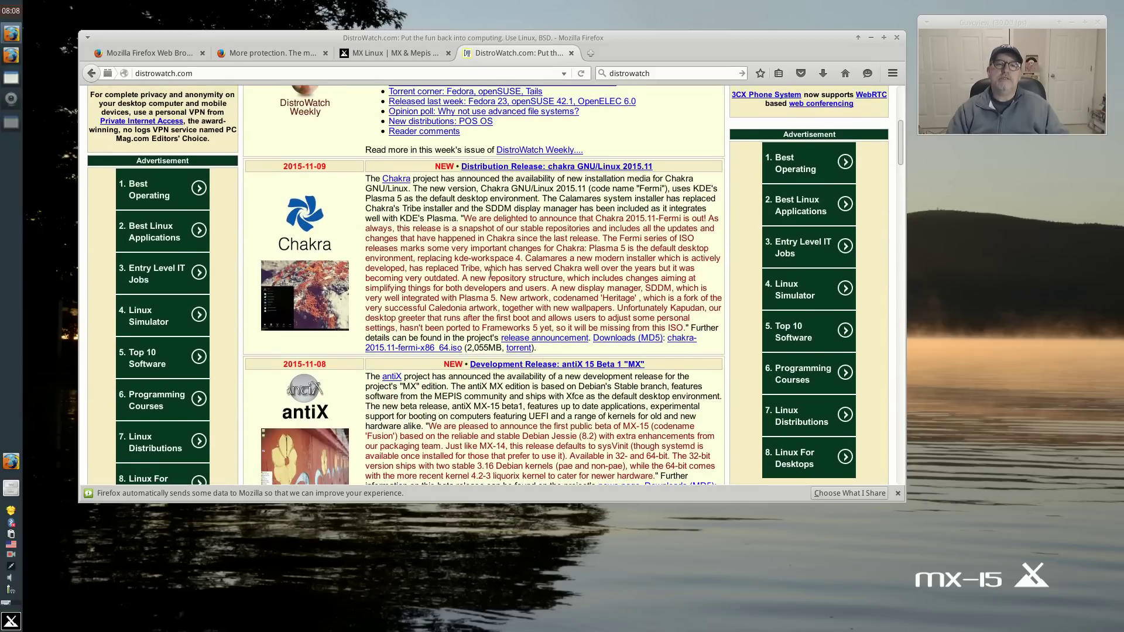
{"action": "left_click_drag", "start_coordinate": [620, 43], "coordinate": [622, 83]}
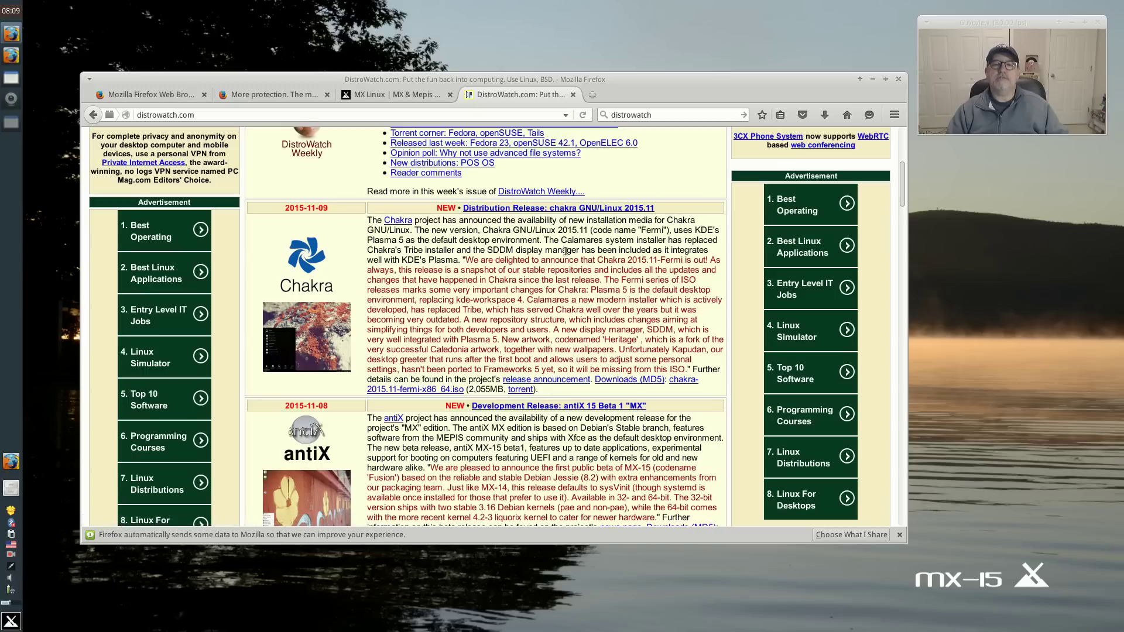
{"action": "scroll", "coordinate": [531, 289], "scroll_direction": "down", "scroll_amount": 5}
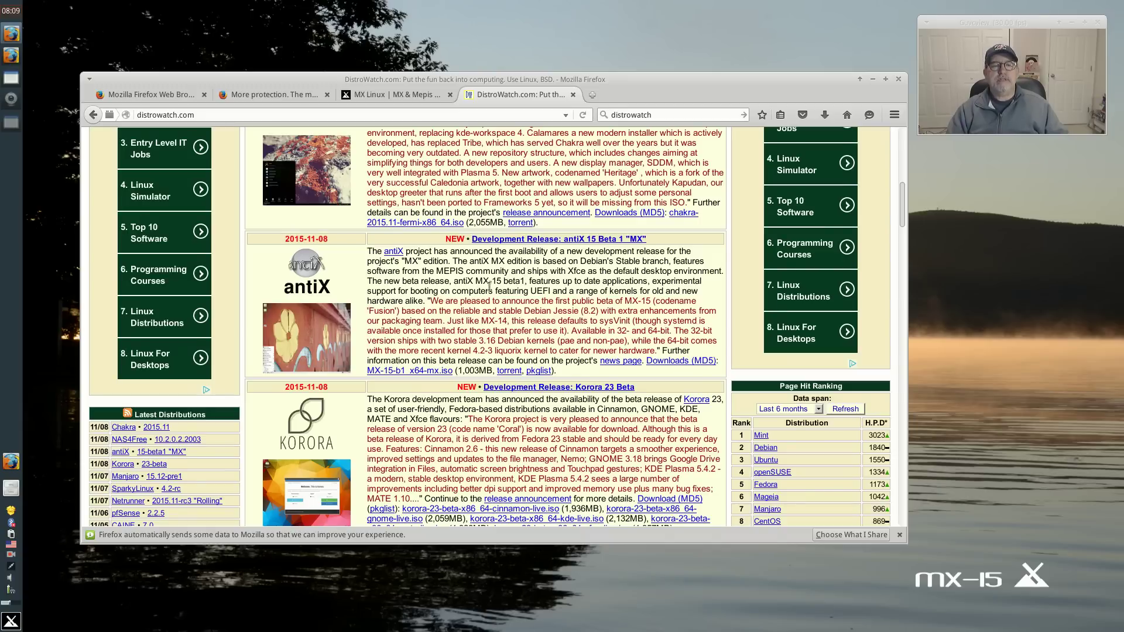
Scroll the DistroWatch news back and forth to settle on the antiX 15 Beta 1 "MX" entry
{"action": "scroll", "coordinate": [488, 286], "scroll_direction": "up", "scroll_amount": 5}
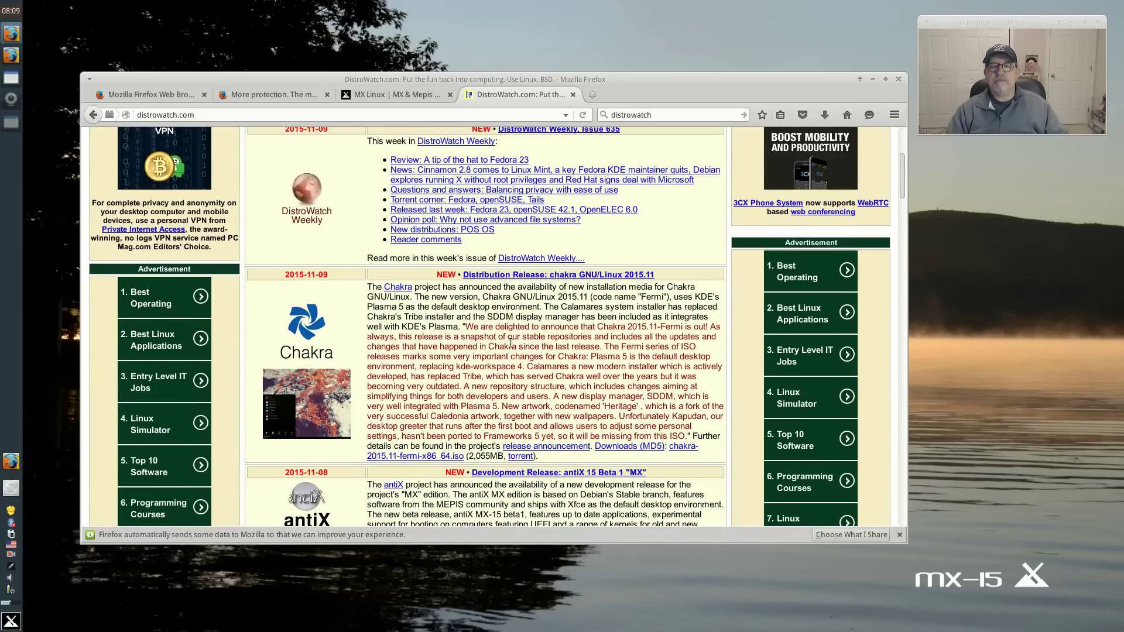
{"action": "scroll", "coordinate": [511, 343], "scroll_direction": "down", "scroll_amount": 3}
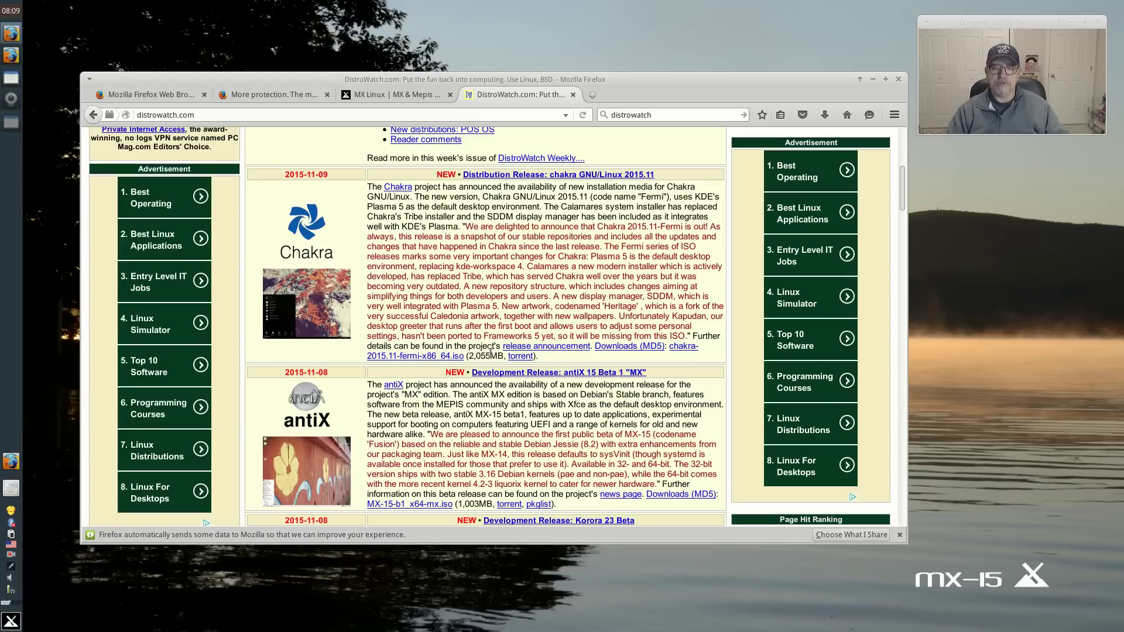
{"action": "scroll", "coordinate": [522, 385], "scroll_direction": "down", "scroll_amount": 4}
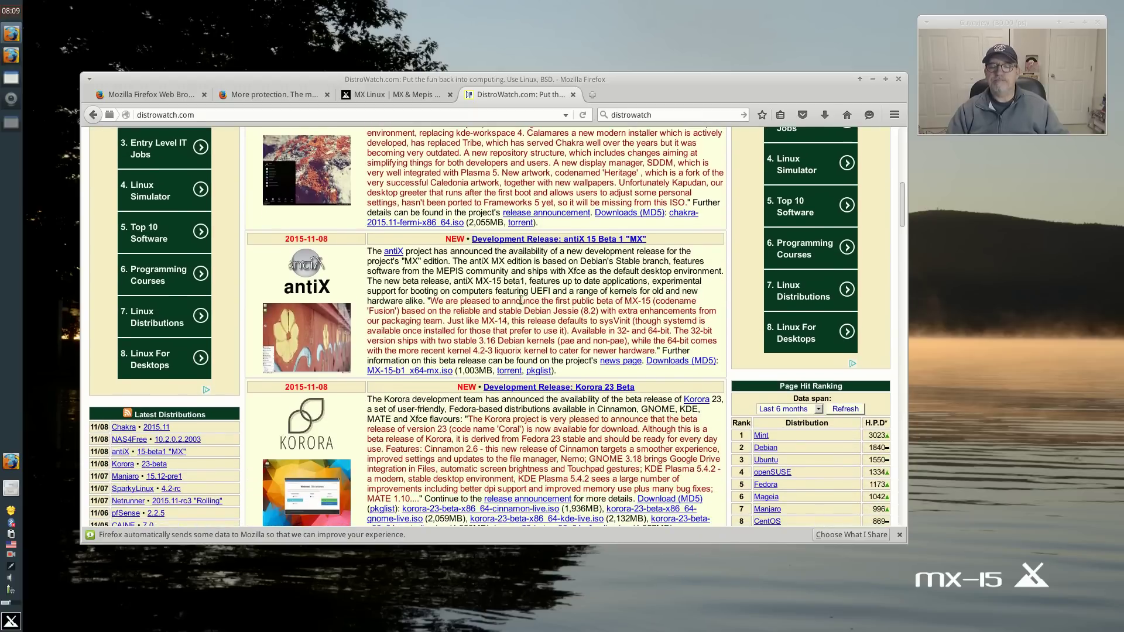
{"action": "scroll", "coordinate": [520, 300], "scroll_direction": "down", "scroll_amount": 3}
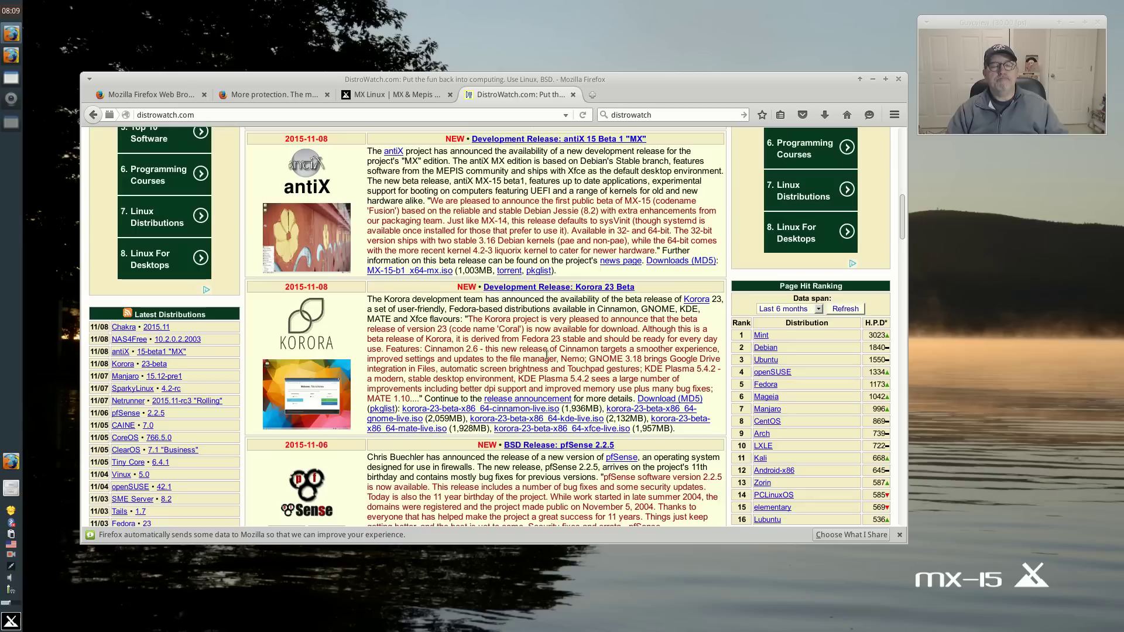
{"action": "scroll", "coordinate": [539, 355], "scroll_direction": "down", "scroll_amount": 1}
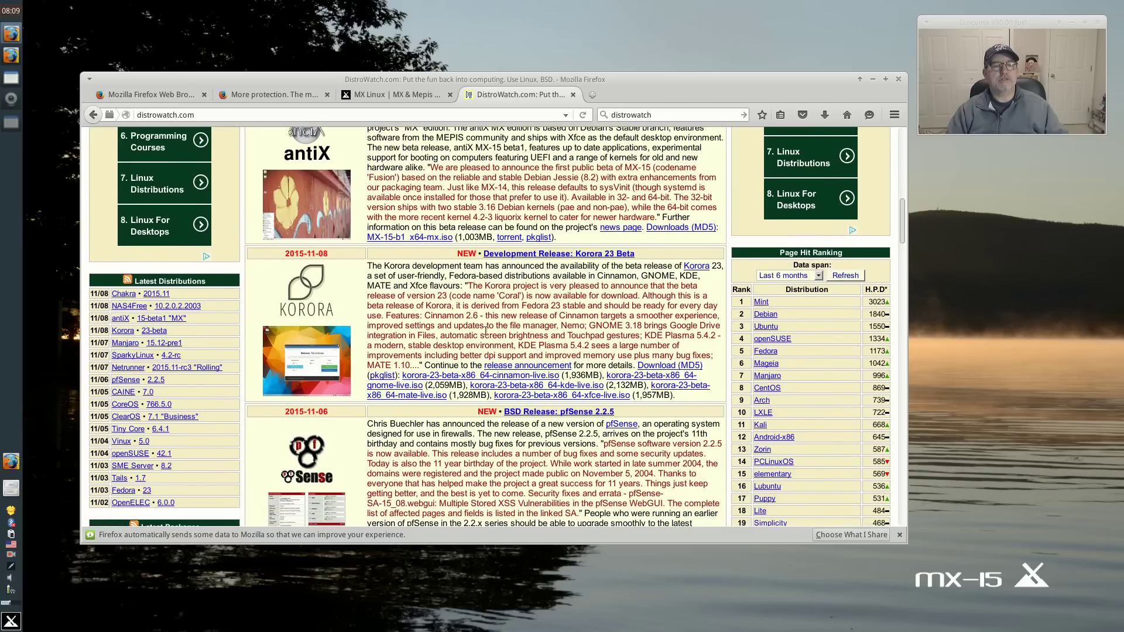
{"action": "scroll", "coordinate": [552, 354], "scroll_direction": "up", "scroll_amount": 5}
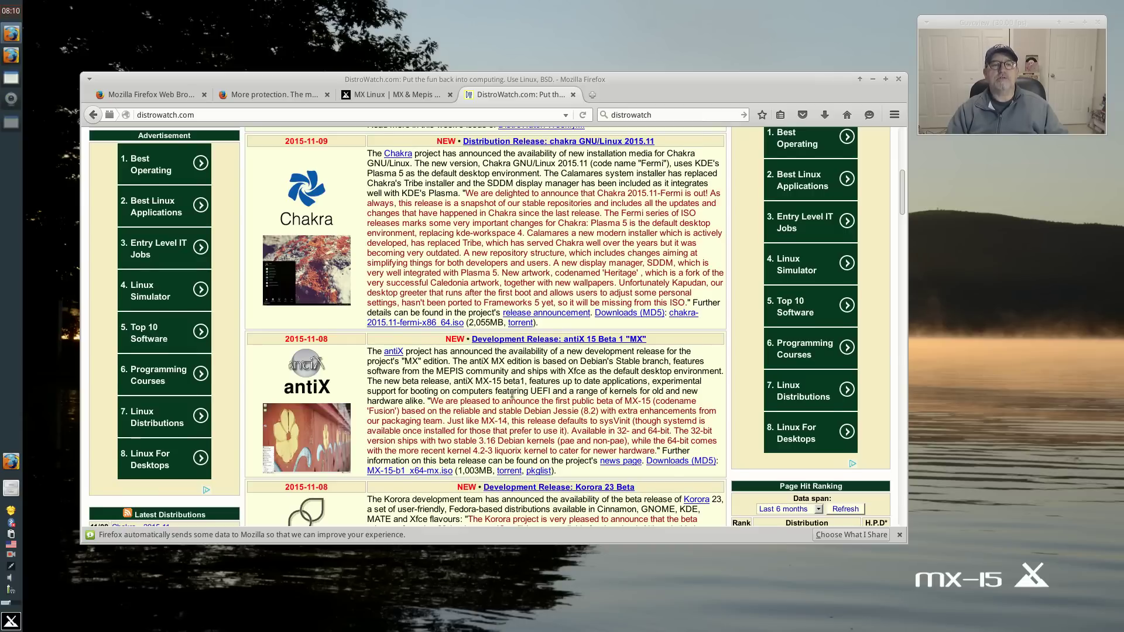
{"action": "scroll", "coordinate": [512, 394], "scroll_direction": "up", "scroll_amount": 5}
{"action": "scroll", "coordinate": [512, 398], "scroll_direction": "down", "scroll_amount": 5}
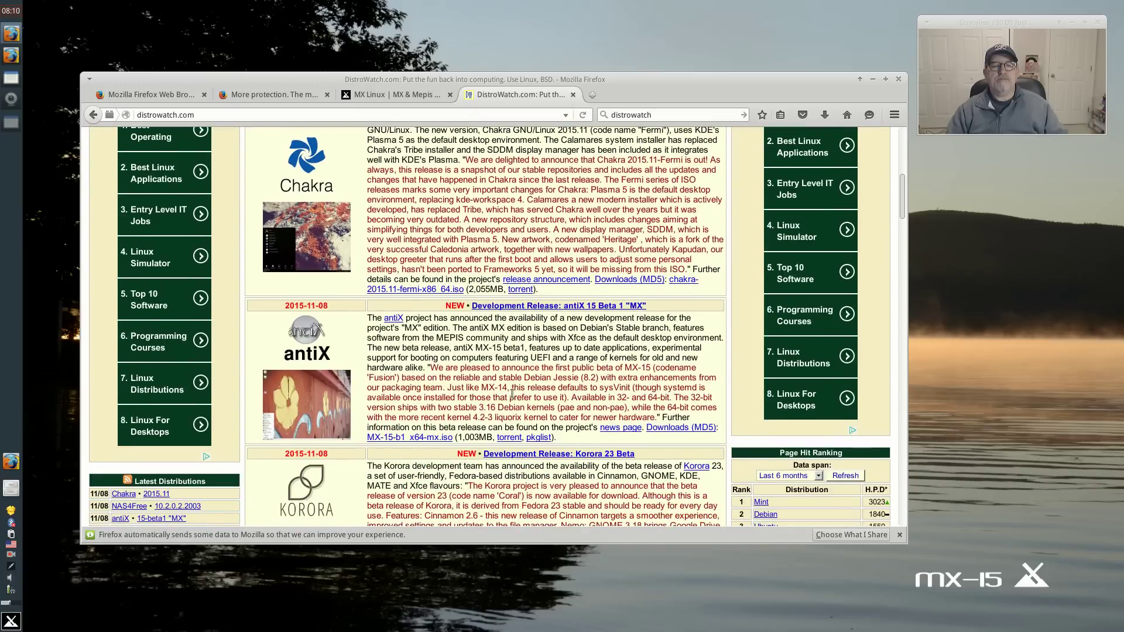
Open DistroWatch's antiX distribution page and scroll down through it
{"action": "left_click", "coordinate": [394, 318]}
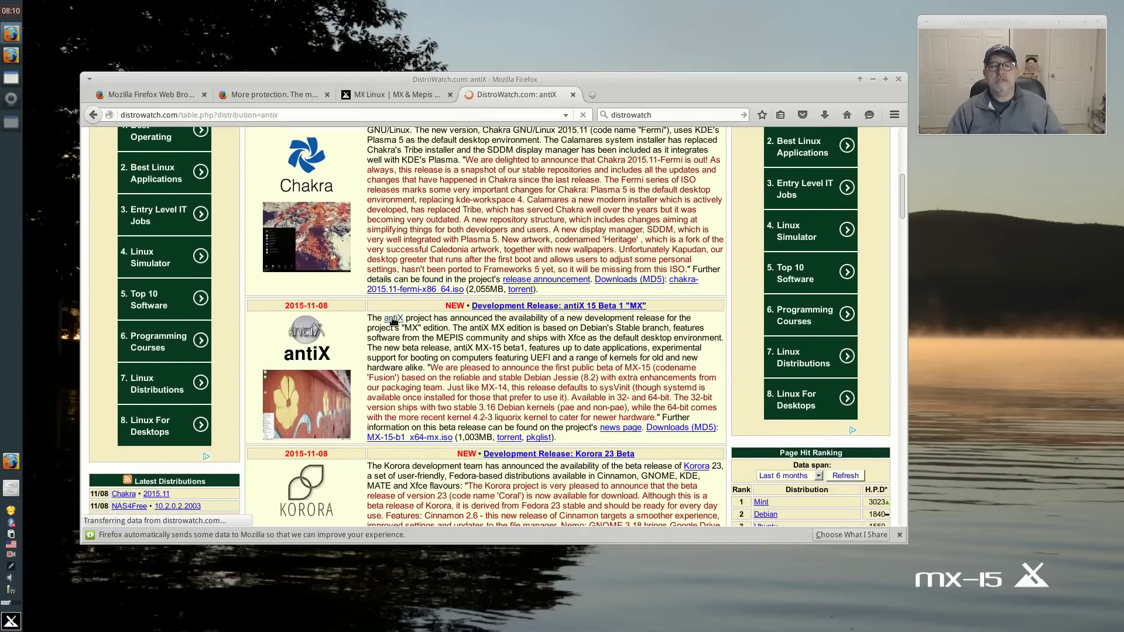
{"action": "scroll", "coordinate": [511, 361], "scroll_direction": "down", "scroll_amount": 3}
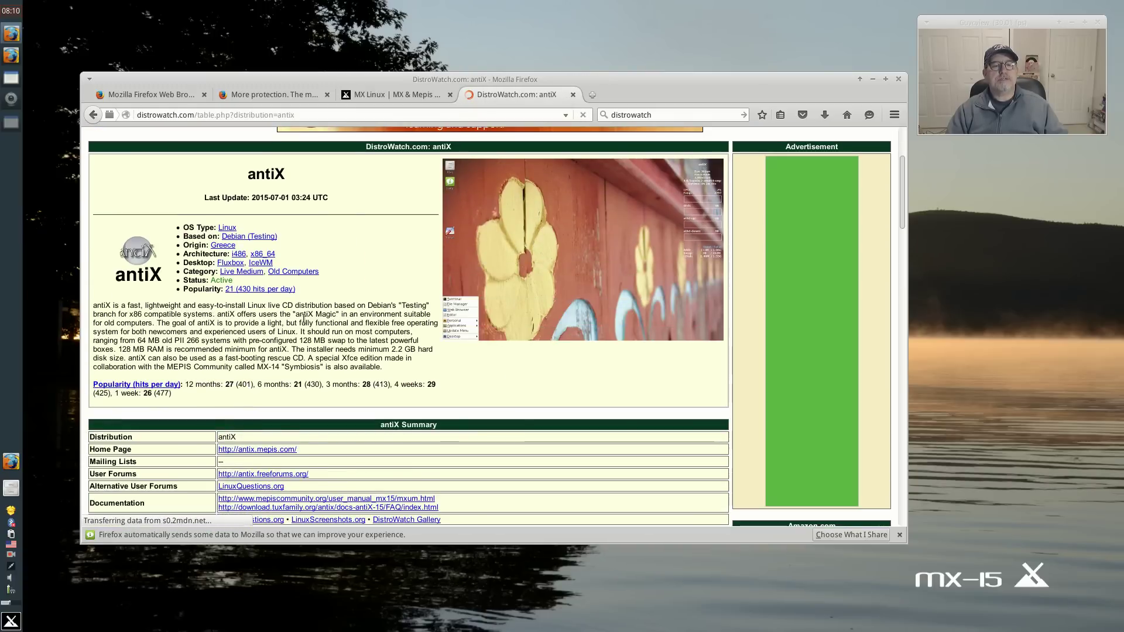
{"action": "scroll", "coordinate": [273, 375], "scroll_direction": "down", "scroll_amount": 1}
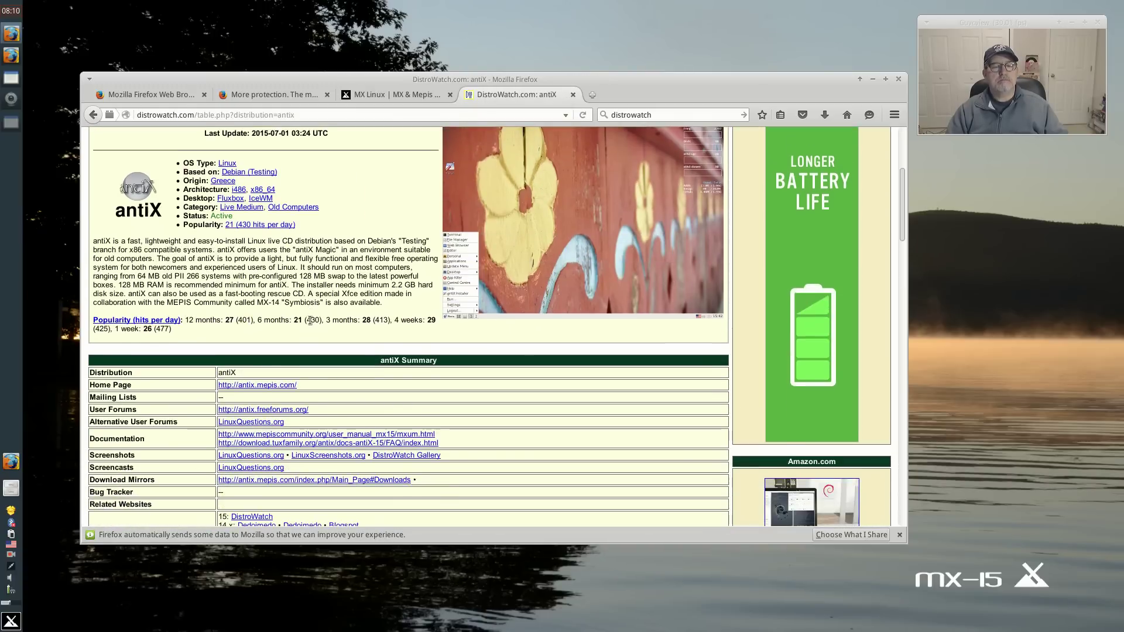
Read the antiX home page wiki News section, return to its top, and close Firefox
{"action": "left_click", "coordinate": [266, 383]}
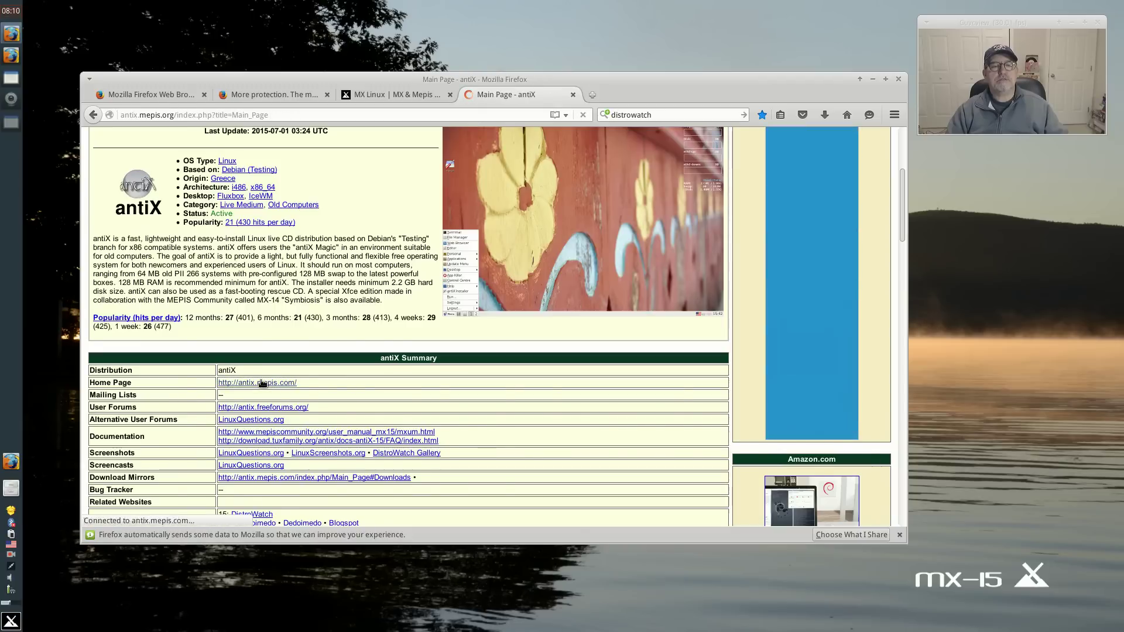
{"action": "scroll", "coordinate": [524, 352], "scroll_direction": "down", "scroll_amount": 2}
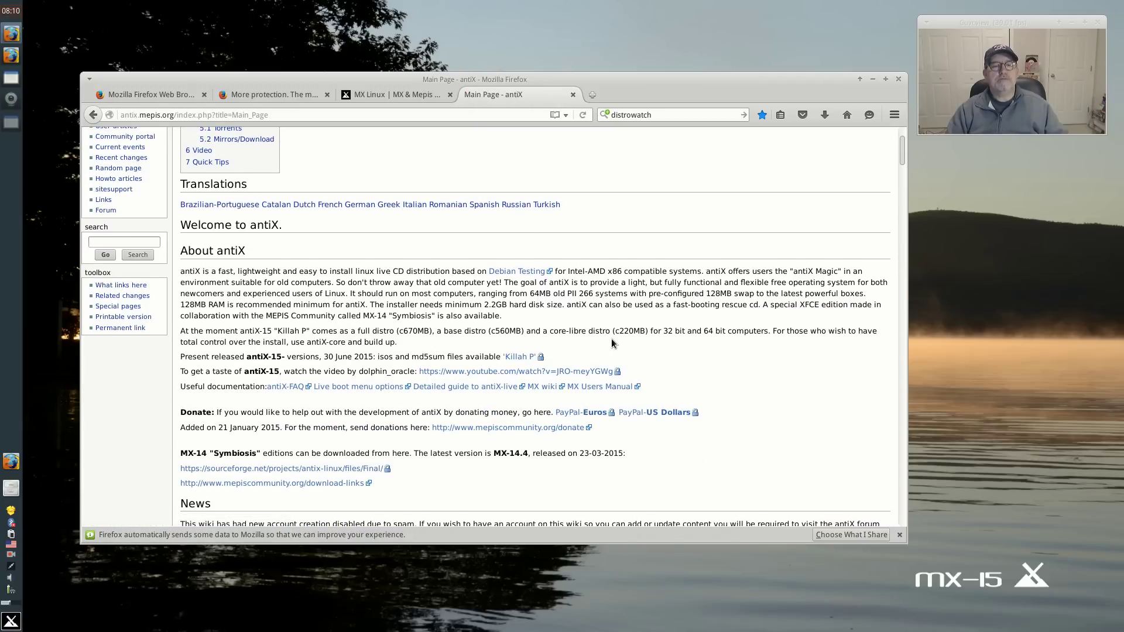
{"action": "scroll", "coordinate": [611, 343], "scroll_direction": "down", "scroll_amount": 3}
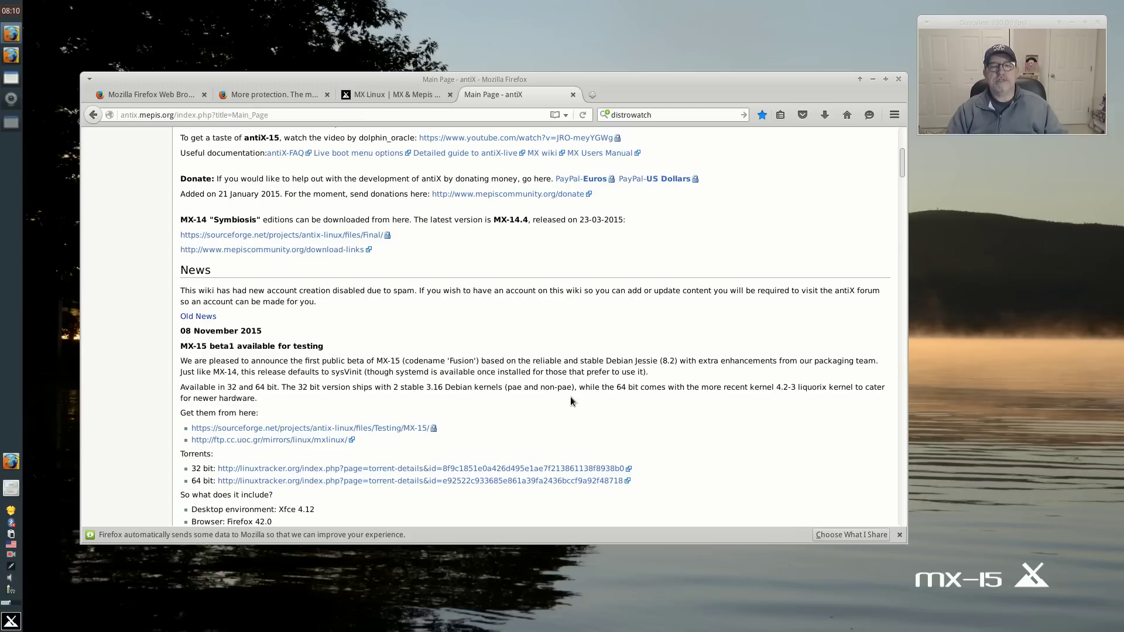
{"action": "scroll", "coordinate": [566, 394], "scroll_direction": "down", "scroll_amount": 4}
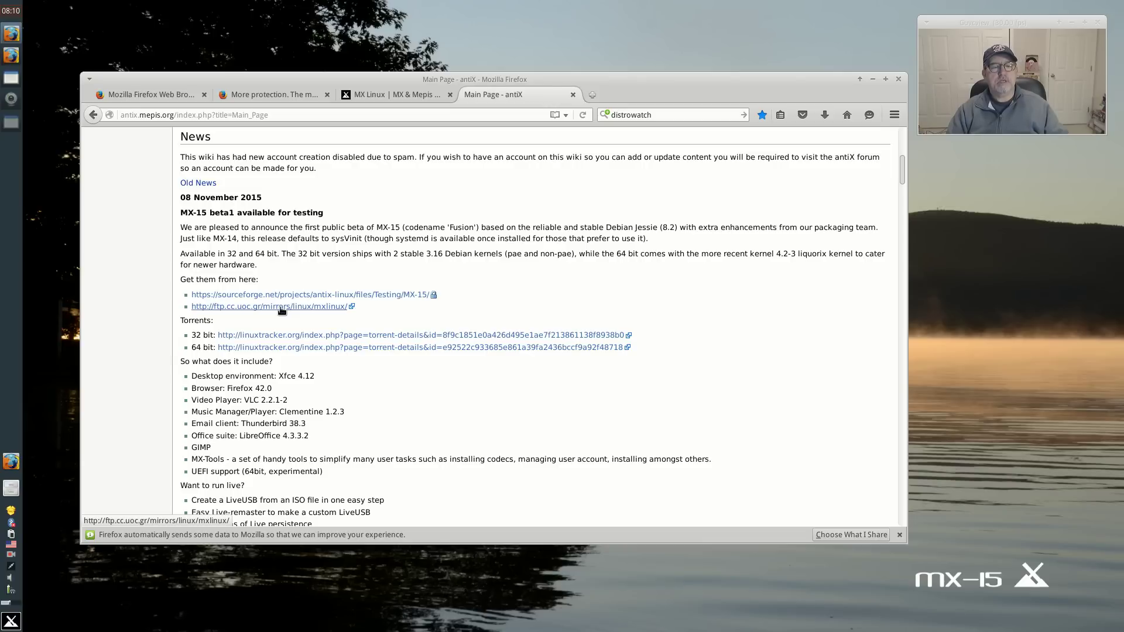
{"action": "key", "text": "Home"}
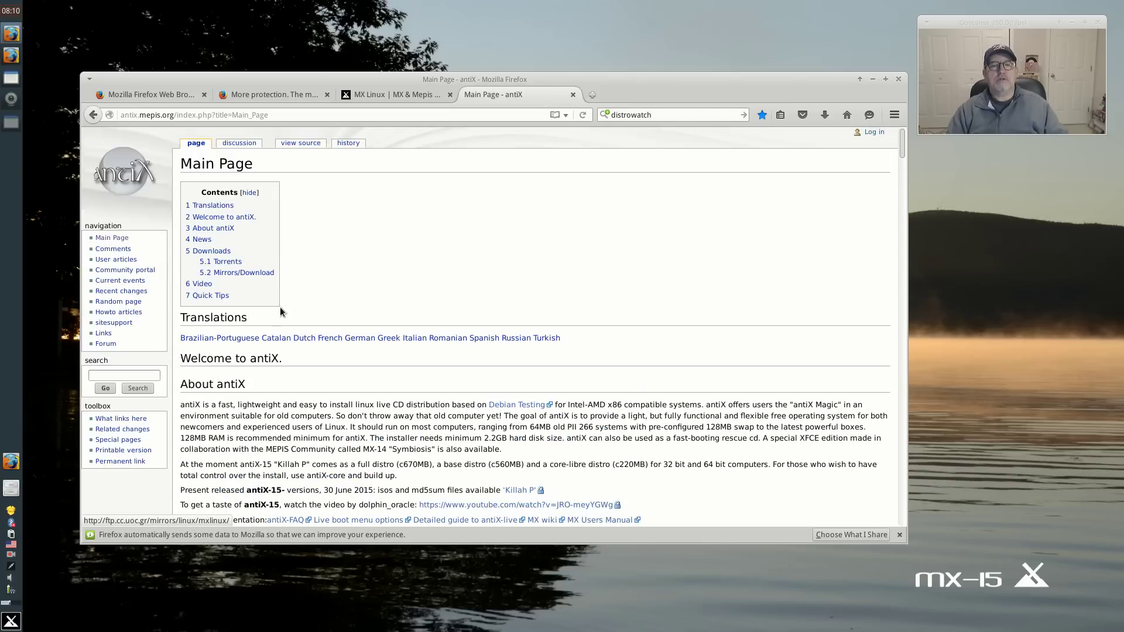
{"action": "left_click", "coordinate": [898, 79]}
Confirm closing all tabs, dismiss the not-responding notice, and open the application menu
{"action": "left_click", "coordinate": [592, 336]}
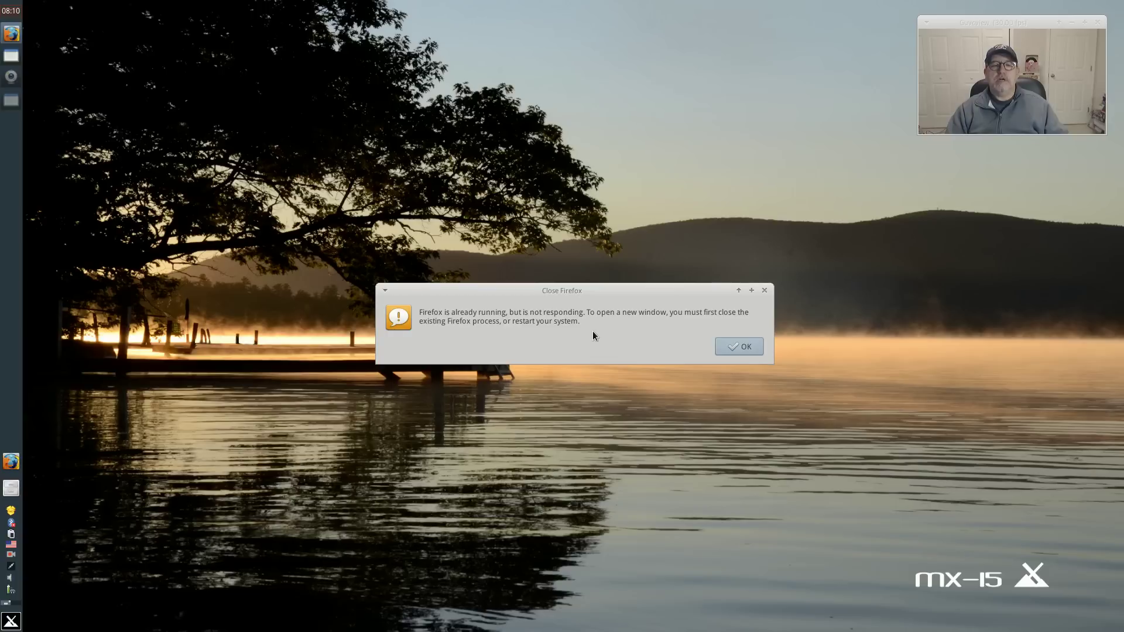
{"action": "left_click", "coordinate": [741, 347]}
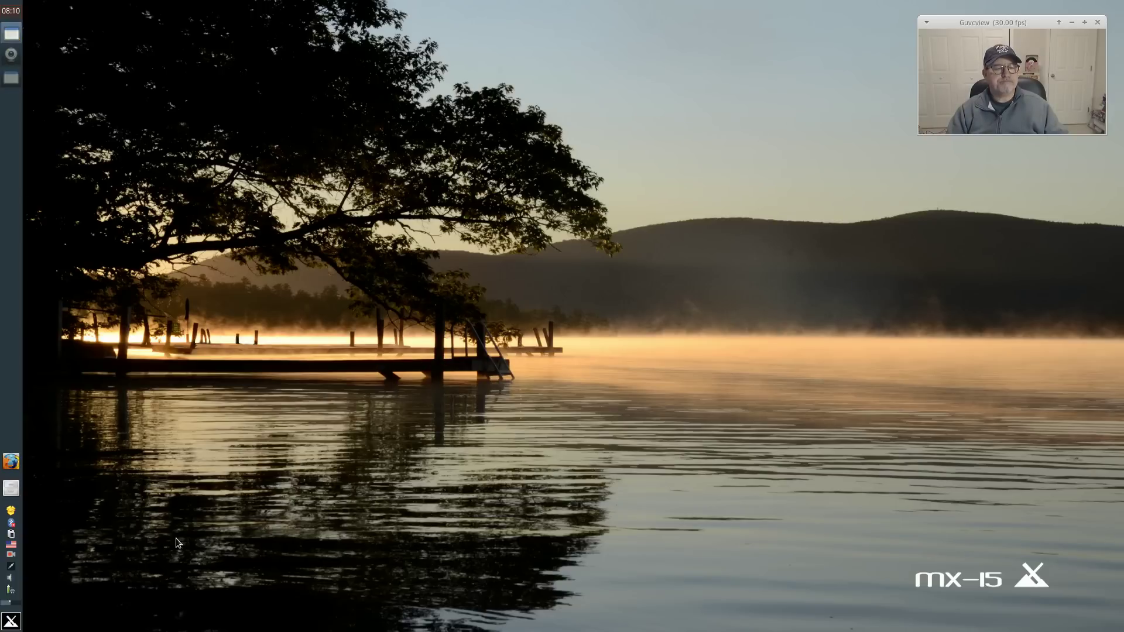
{"action": "left_click", "coordinate": [8, 622]}
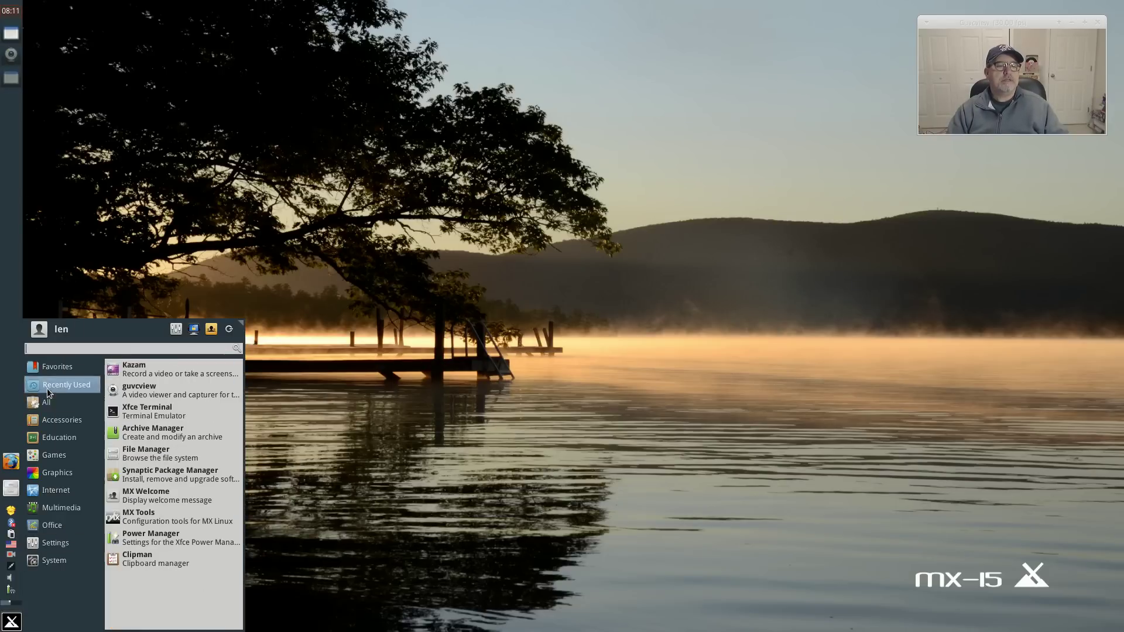
Browse the Accessories, Education, Graphics and Internet menu categories
{"action": "left_click", "coordinate": [47, 420]}
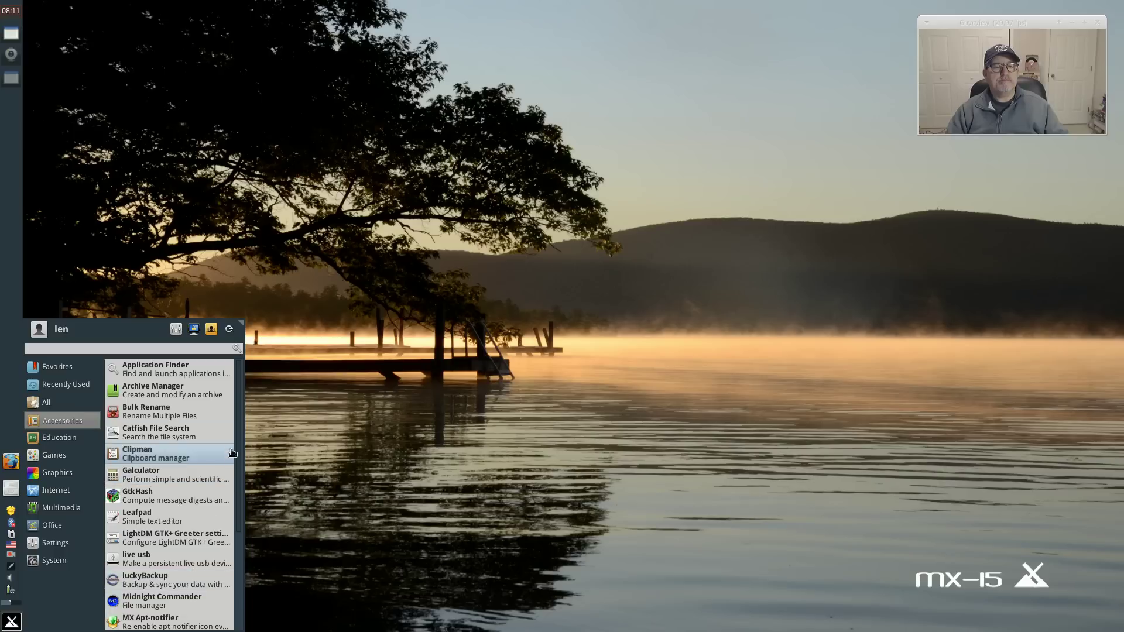
{"action": "scroll", "coordinate": [179, 518], "scroll_direction": "down", "scroll_amount": 3}
{"action": "scroll", "coordinate": [183, 523], "scroll_direction": "down", "scroll_amount": 1}
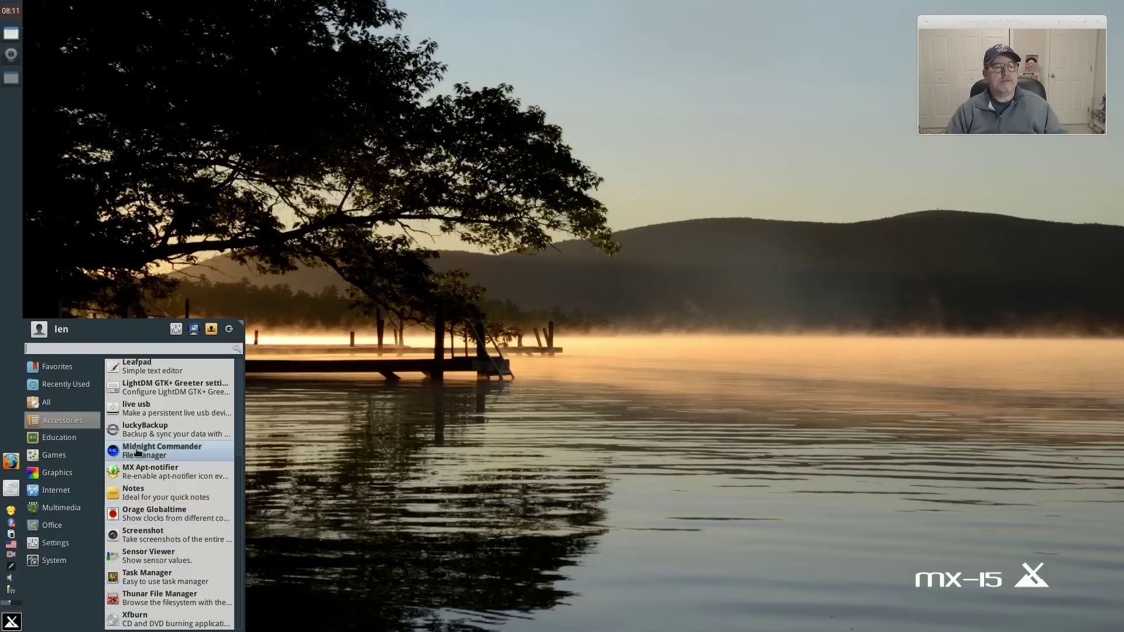
{"action": "left_click", "coordinate": [79, 437]}
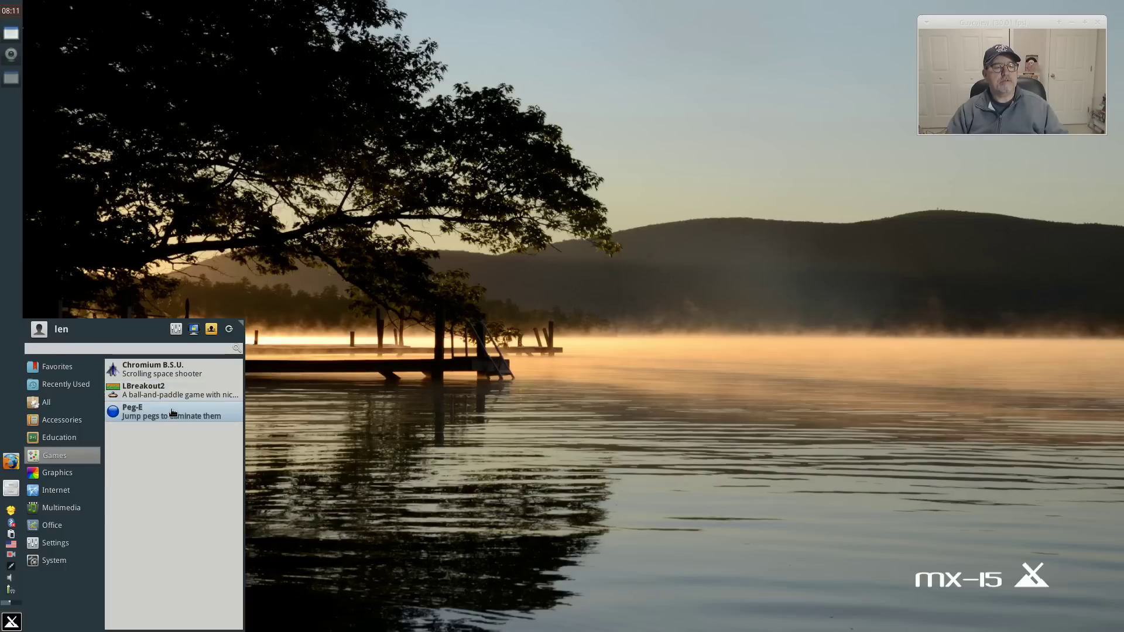
{"action": "left_click", "coordinate": [80, 472]}
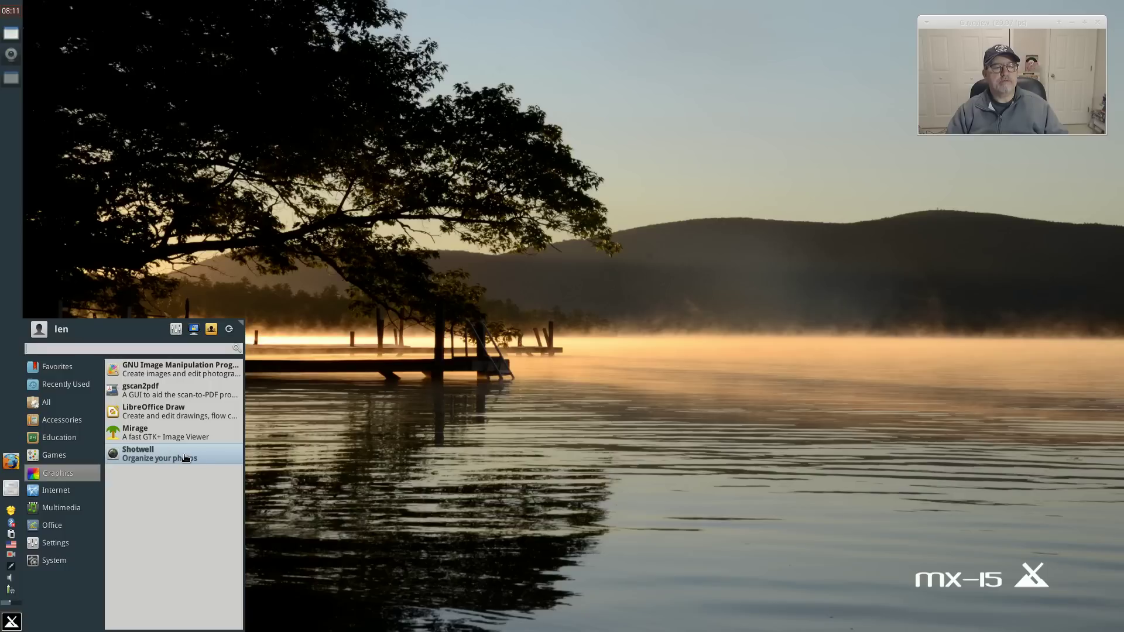
{"action": "left_click", "coordinate": [65, 492]}
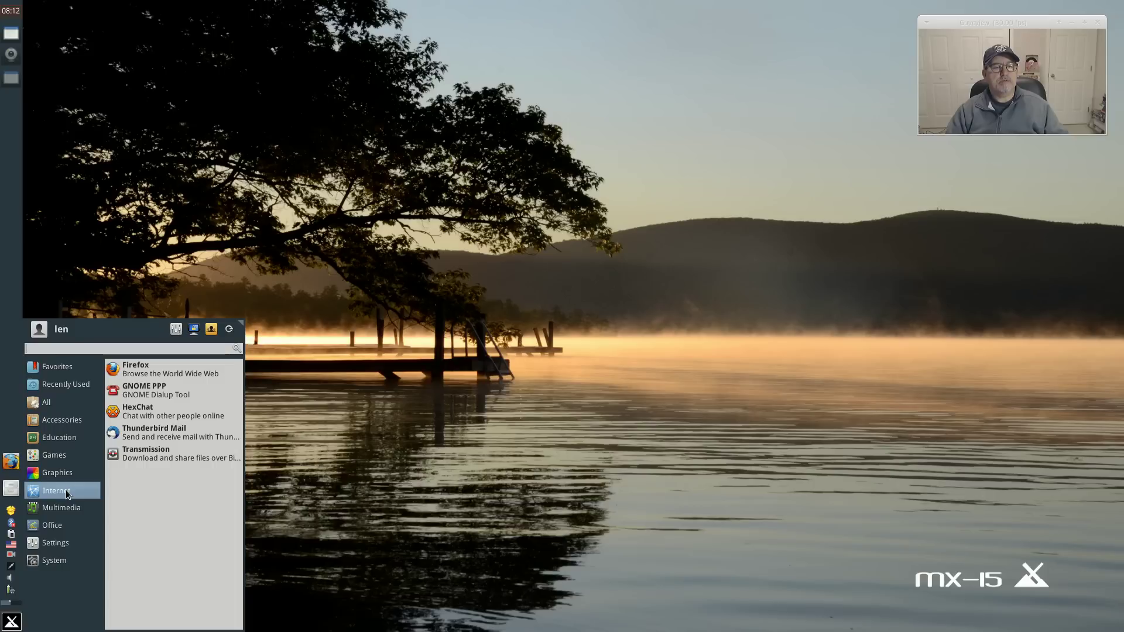
Browse the Multimedia and Office categories, then list the Settings category tools
{"action": "left_click", "coordinate": [68, 509]}
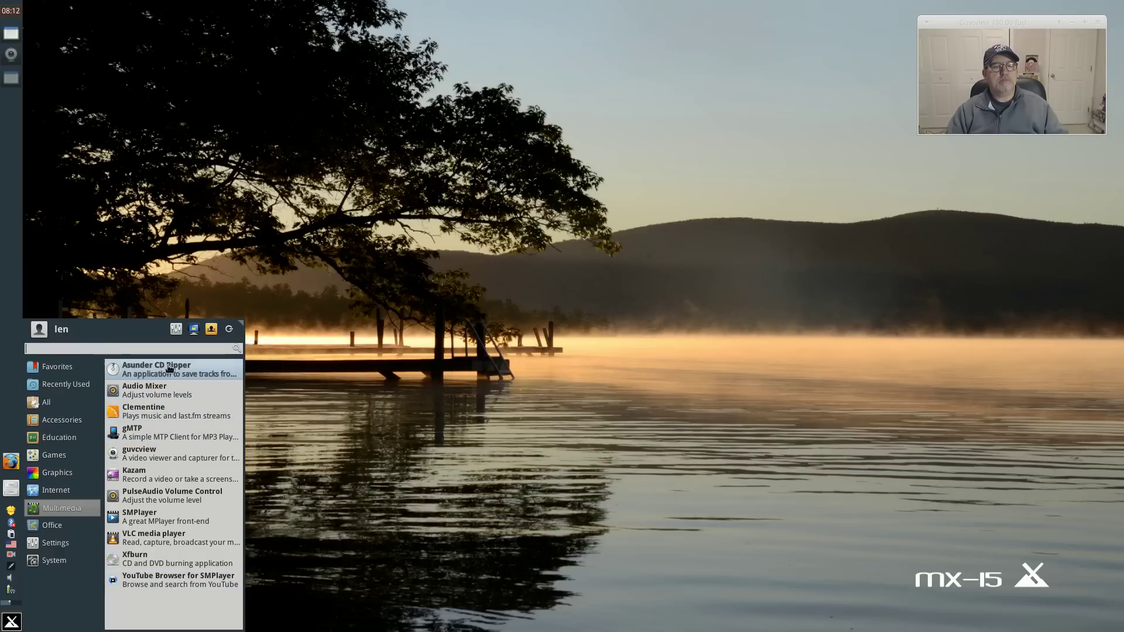
{"action": "left_click", "coordinate": [62, 523]}
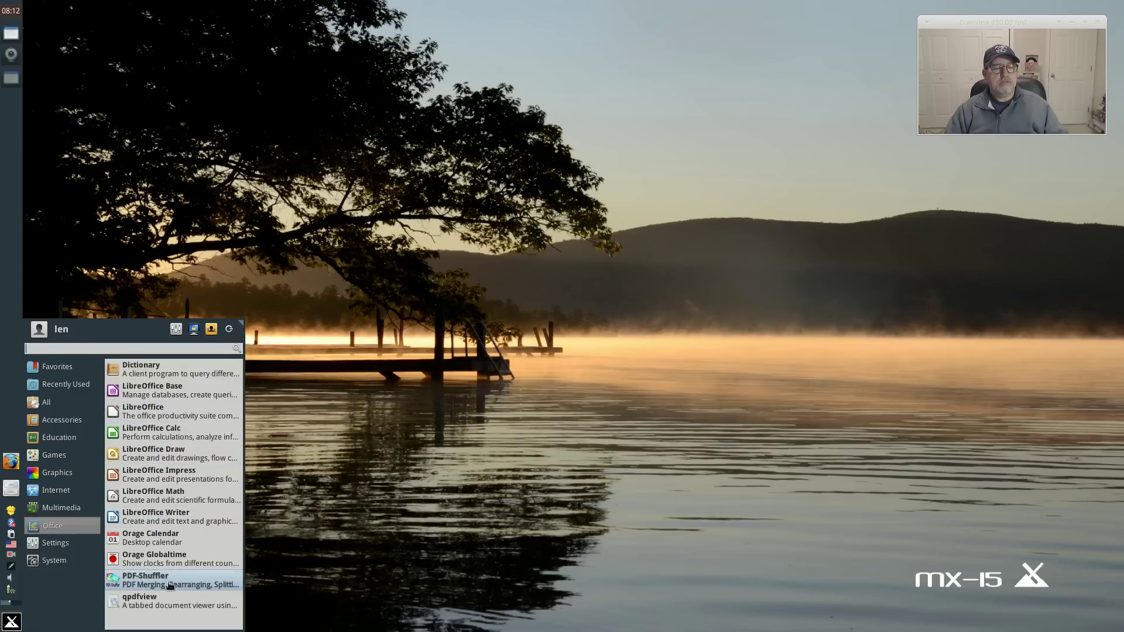
{"action": "left_click", "coordinate": [82, 545]}
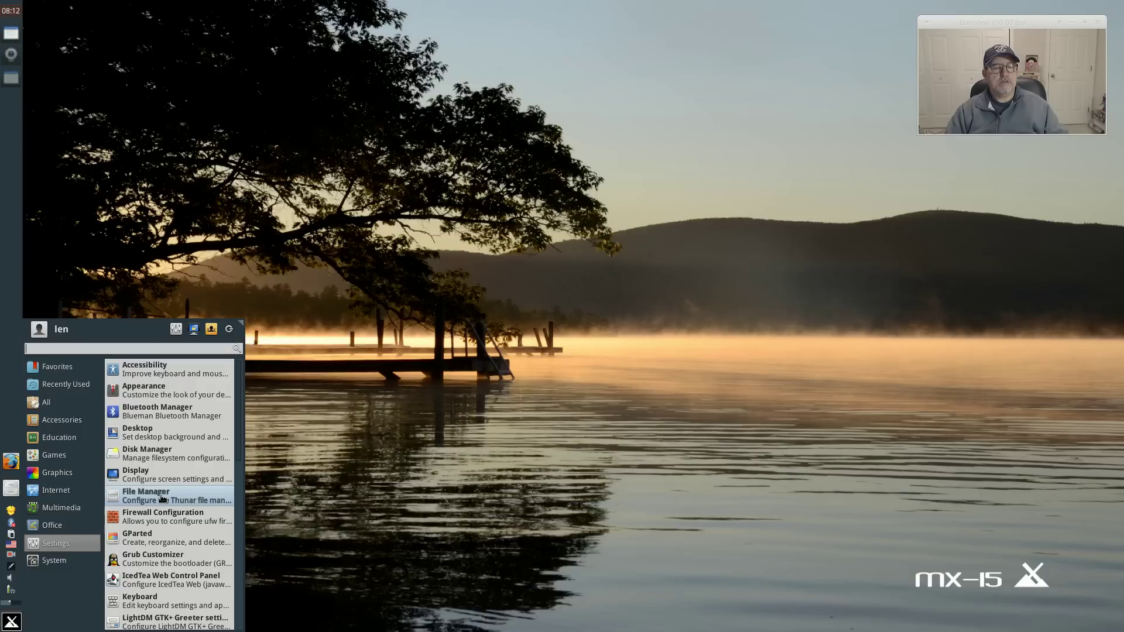
Unlock Firewall Configuration with the root password, switch Status ON (incoming Deny, outgoing Allow), and close it
{"action": "left_click", "coordinate": [159, 517]}
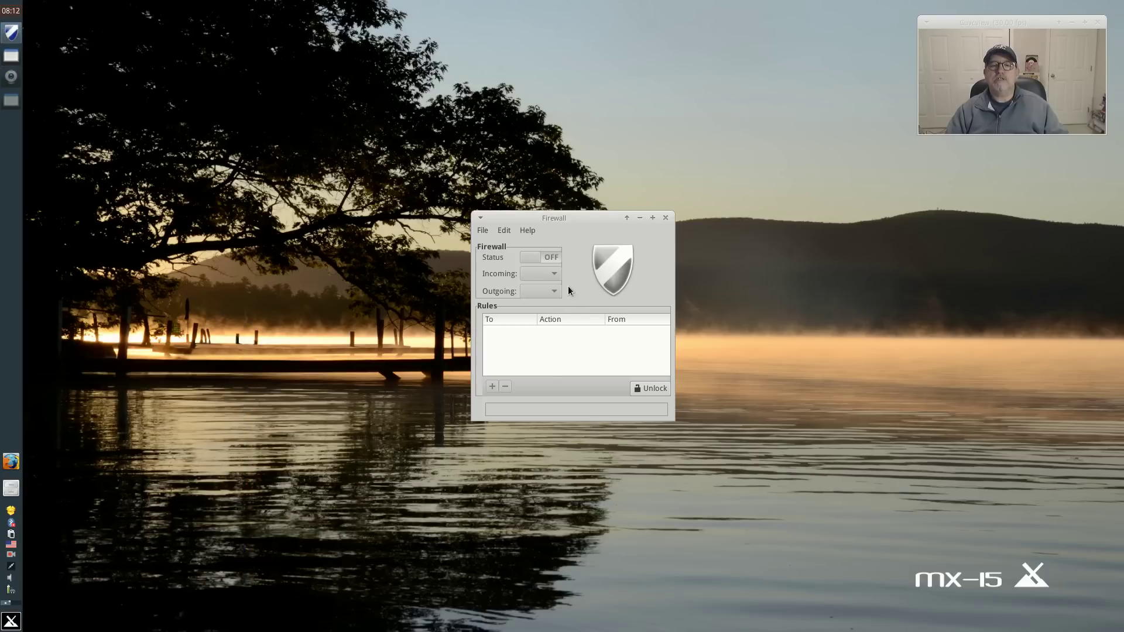
{"action": "left_click", "coordinate": [654, 391]}
{"action": "type", "text": "••••••"}
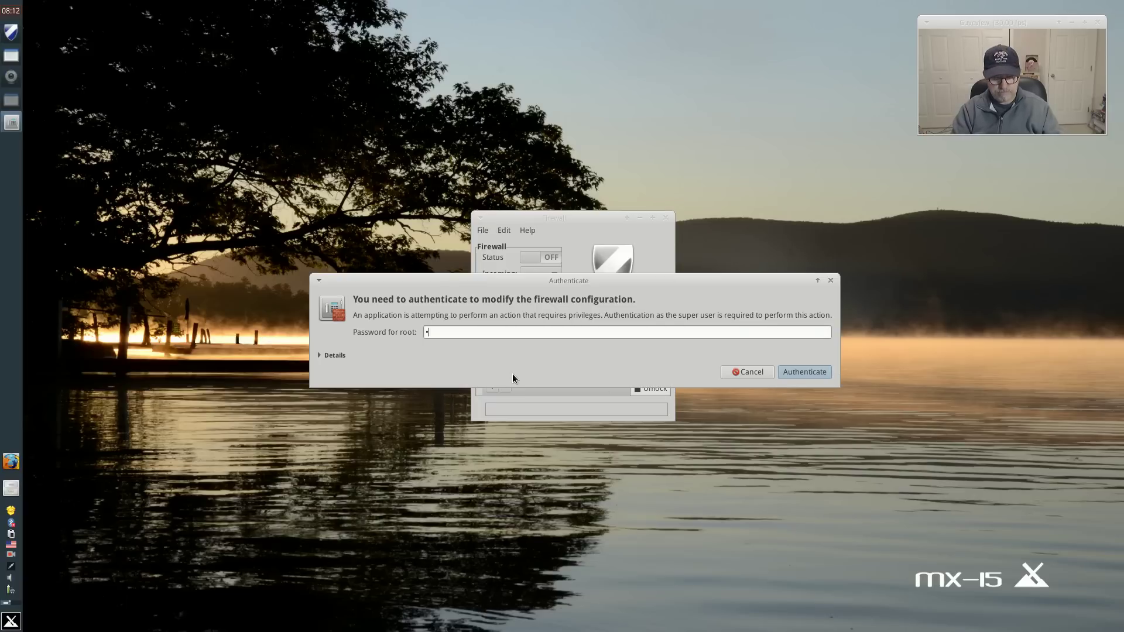
{"action": "key", "text": "Return"}
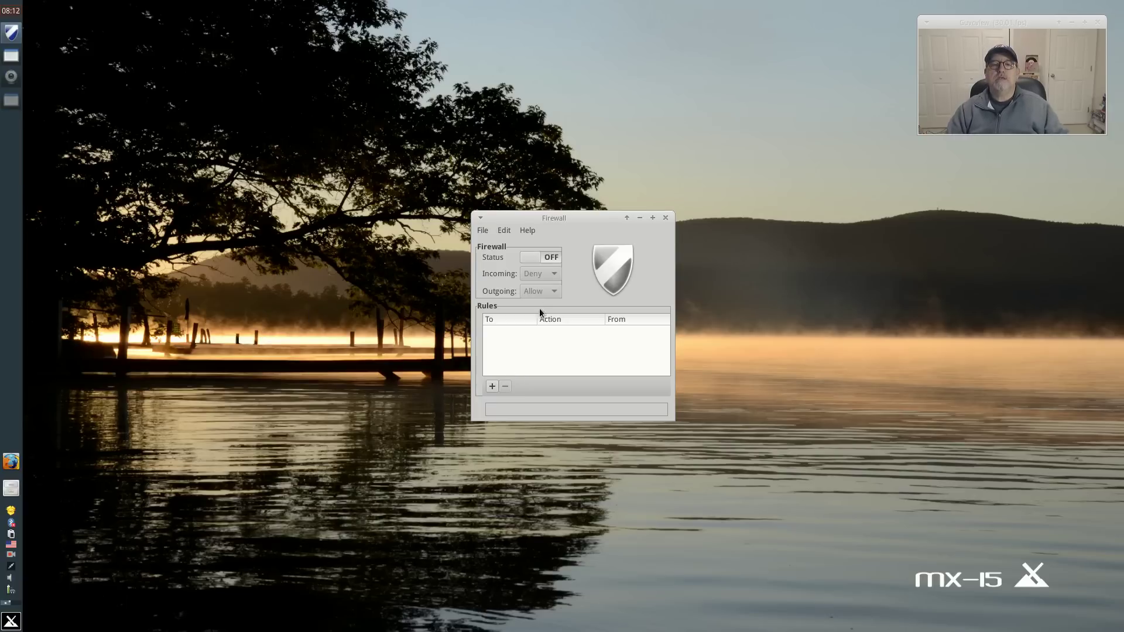
{"action": "left_click", "coordinate": [555, 255]}
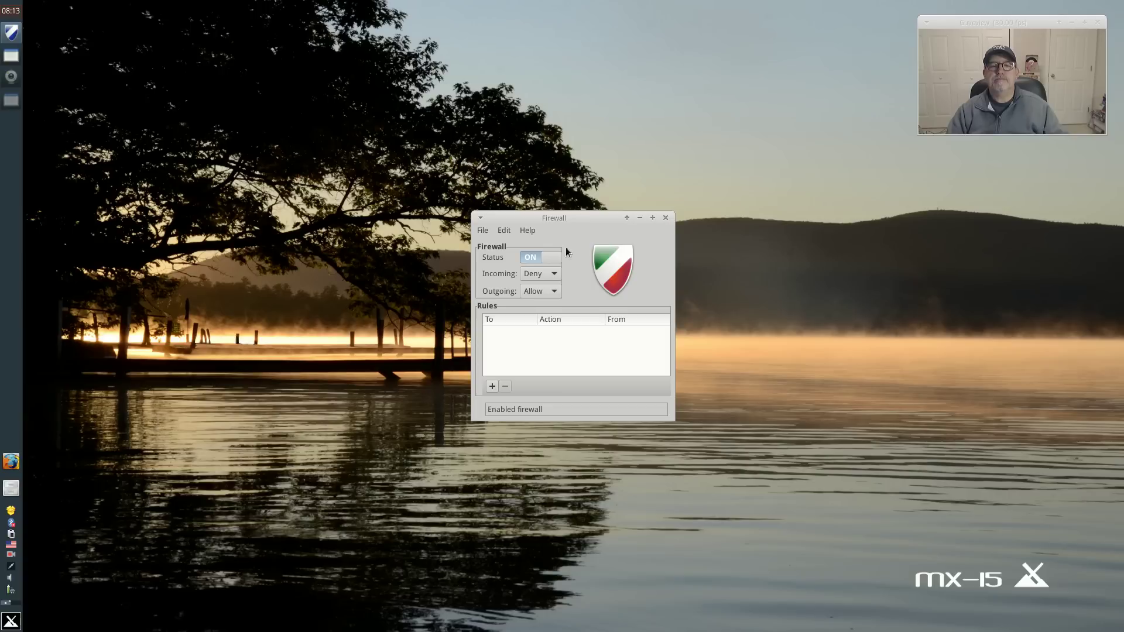
{"action": "left_click", "coordinate": [666, 219]}
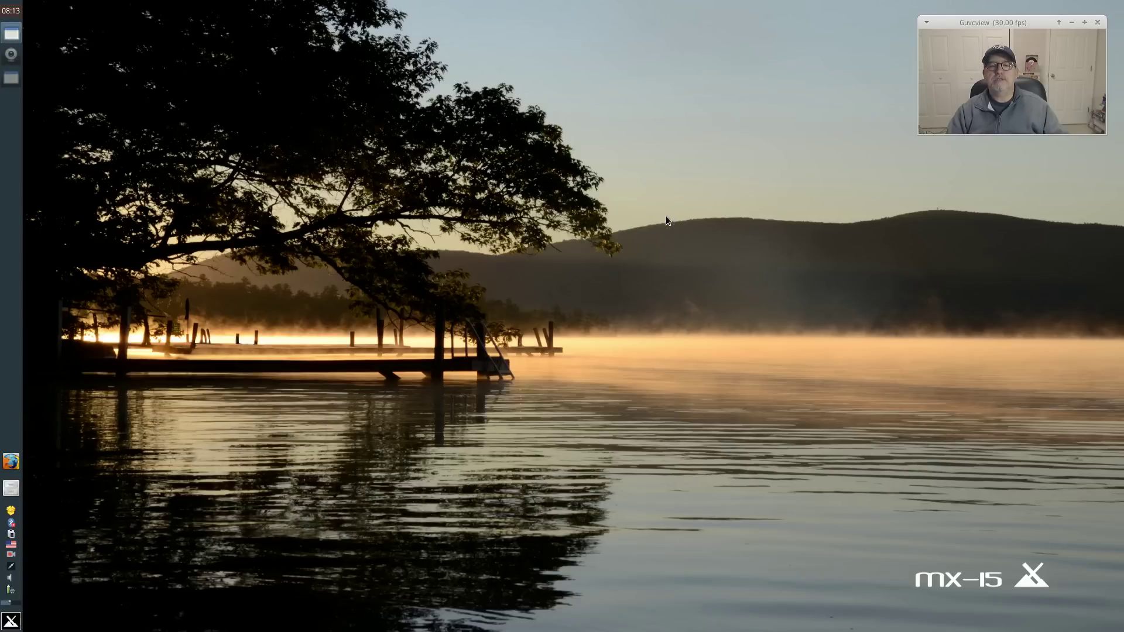
Reopen the Whisker menu, scroll the Settings list, and switch to the System category
{"action": "left_click", "coordinate": [11, 621]}
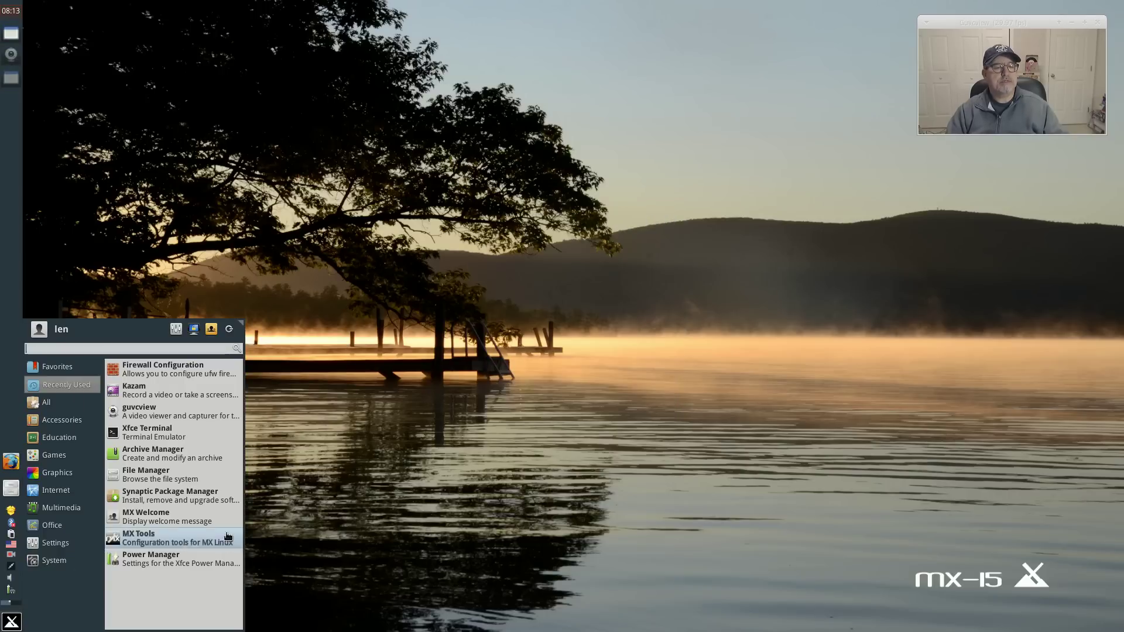
{"action": "mouse_move", "coordinate": [74, 543]}
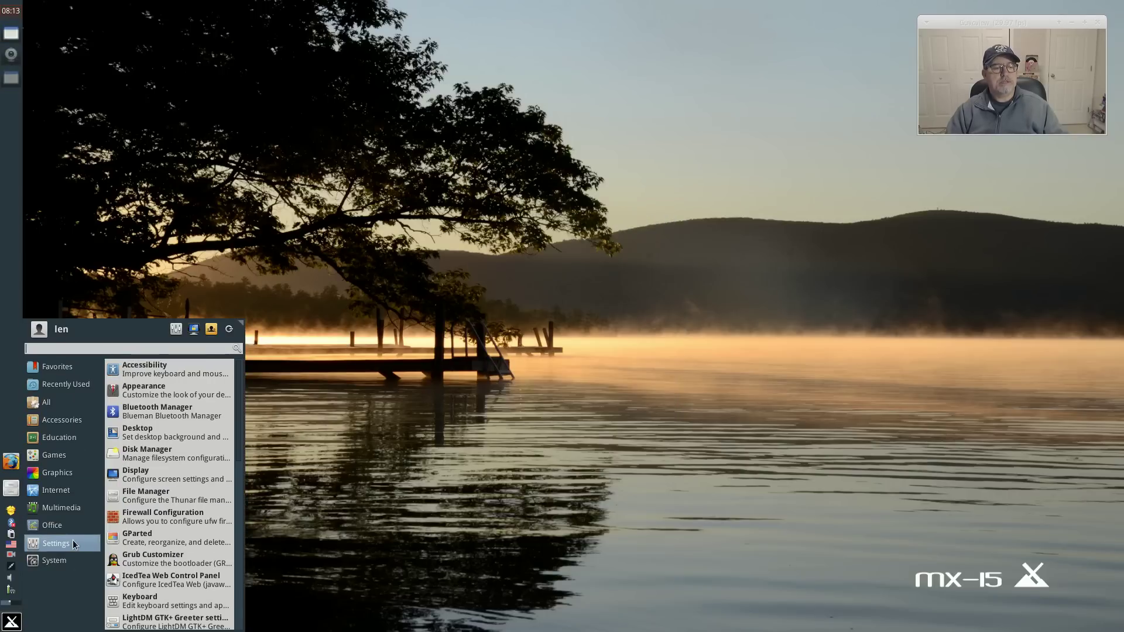
{"action": "scroll", "coordinate": [150, 519], "scroll_direction": "down", "scroll_amount": 5}
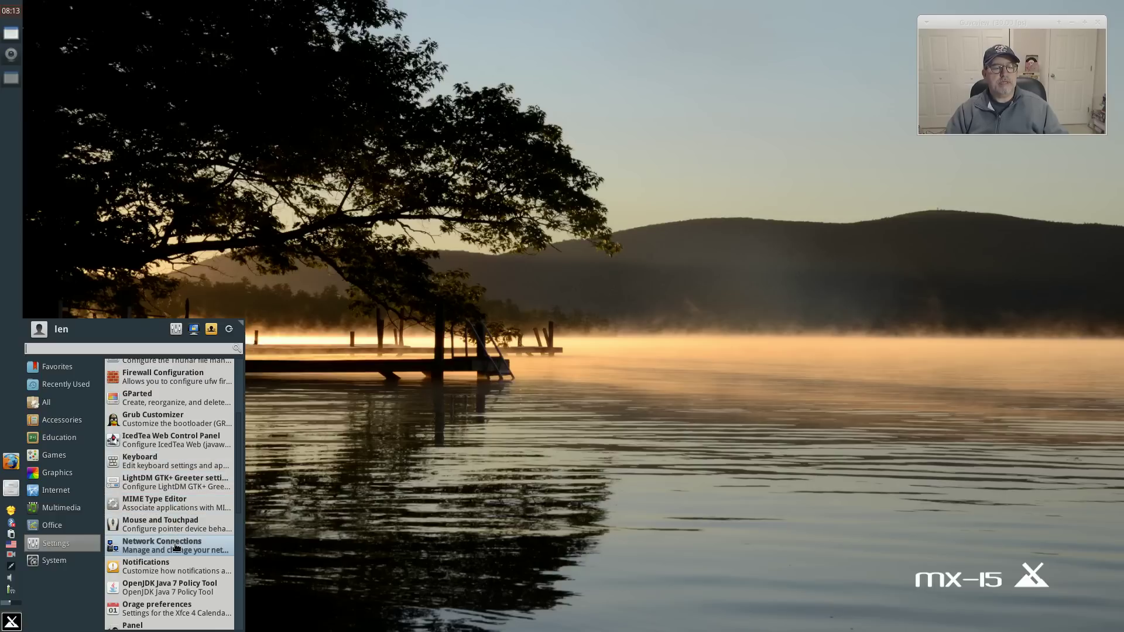
{"action": "scroll", "coordinate": [162, 566], "scroll_direction": "down", "scroll_amount": 3}
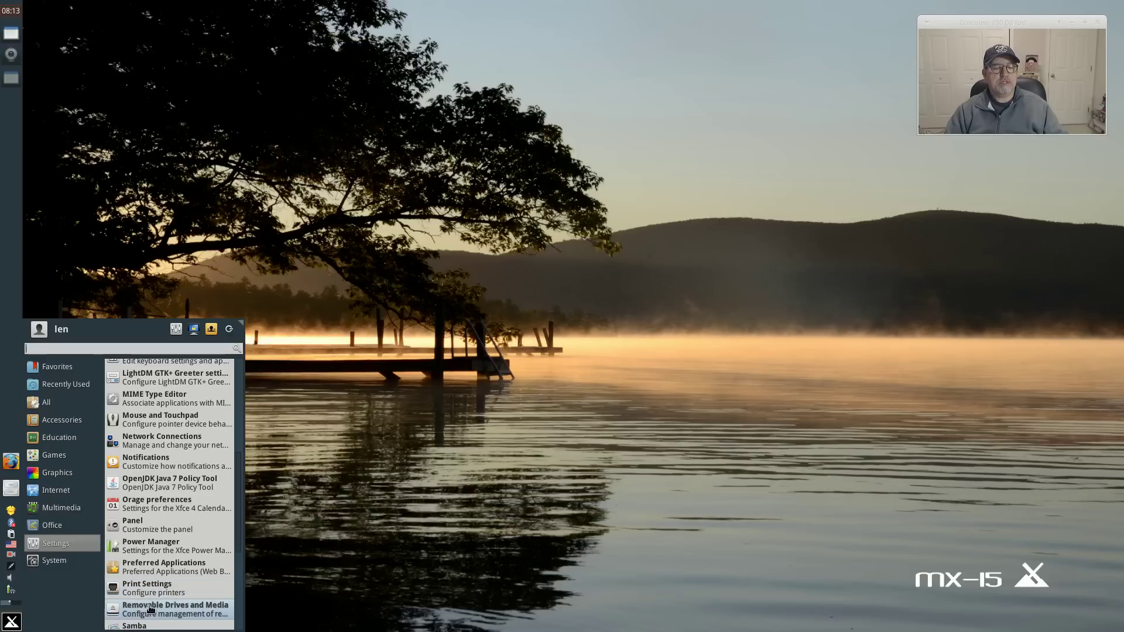
{"action": "scroll", "coordinate": [152, 606], "scroll_direction": "down", "scroll_amount": 6}
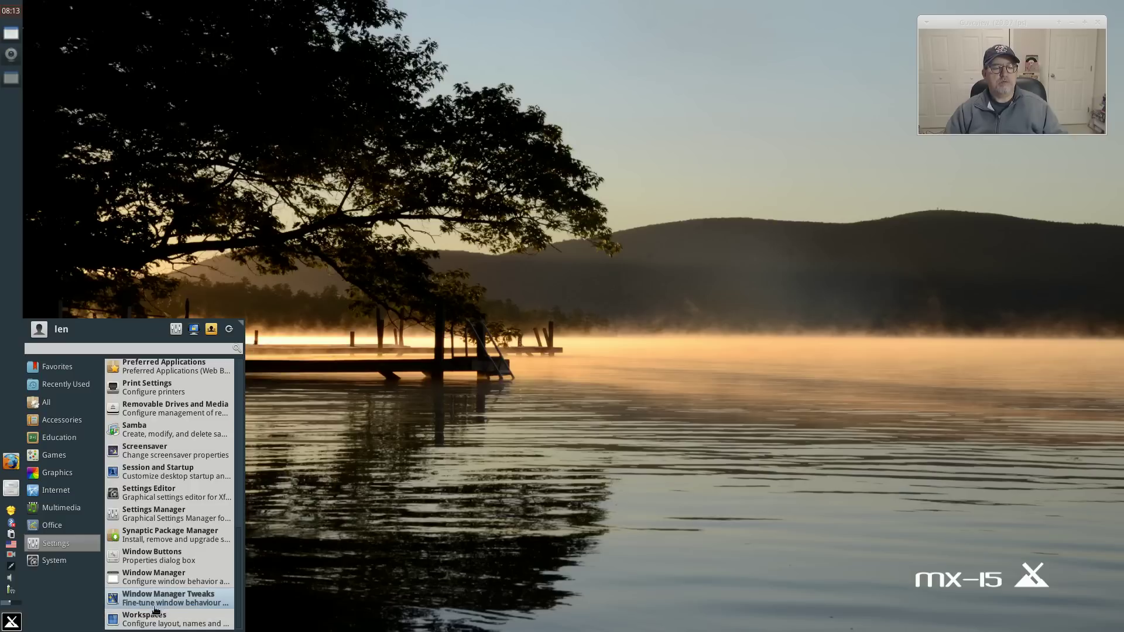
{"action": "left_click", "coordinate": [51, 560]}
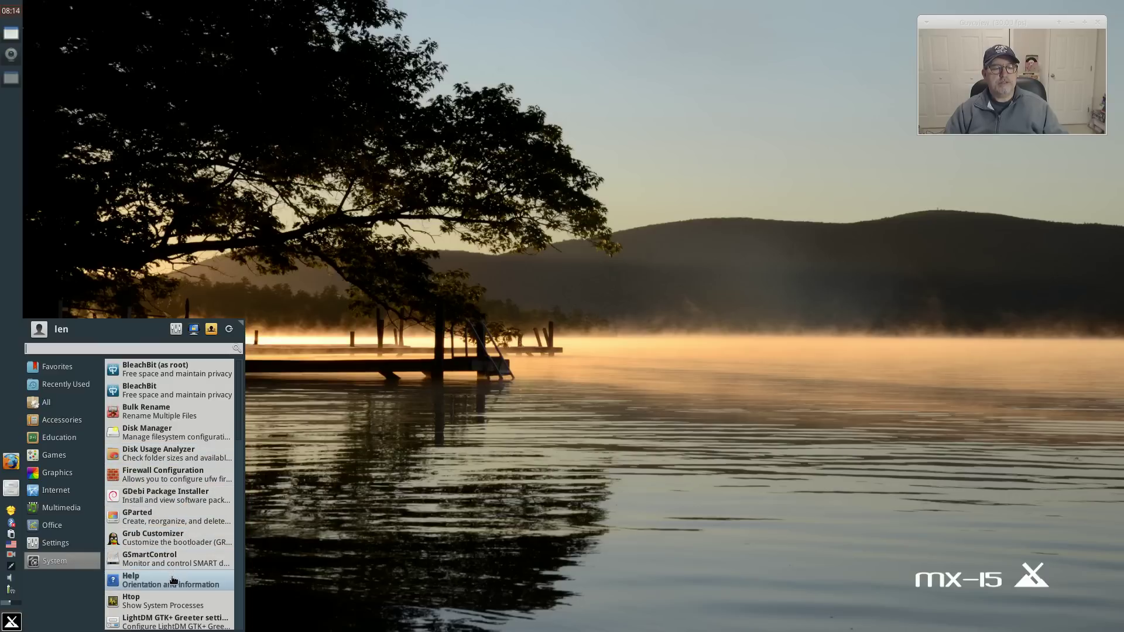
{"action": "scroll", "coordinate": [174, 580], "scroll_direction": "down", "scroll_amount": 3}
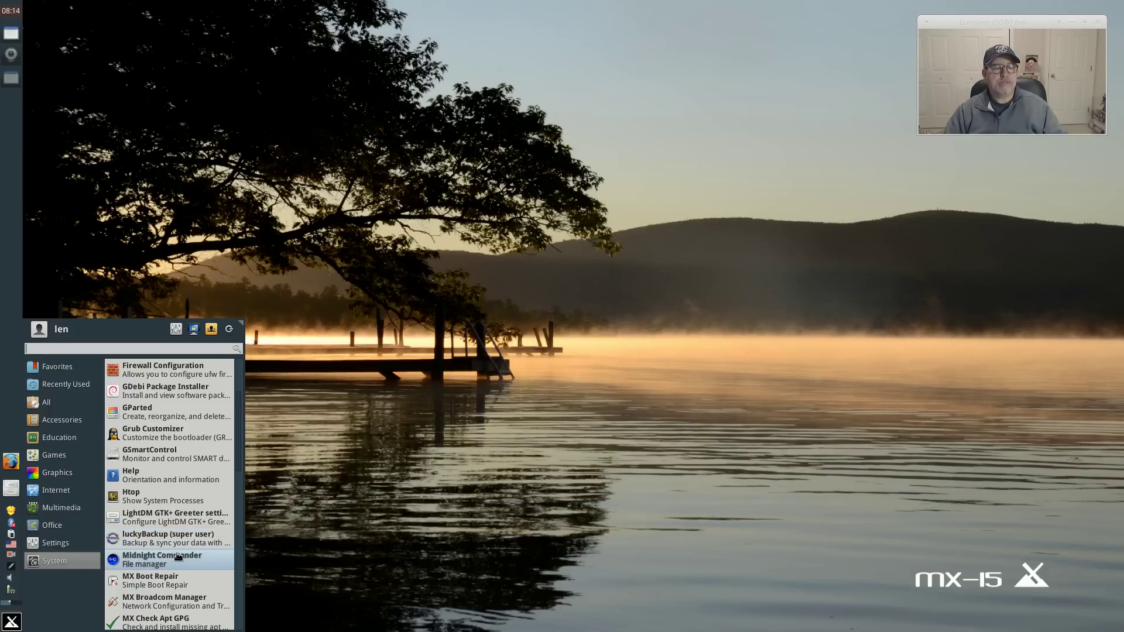
{"action": "scroll", "coordinate": [177, 556], "scroll_direction": "down", "scroll_amount": 3}
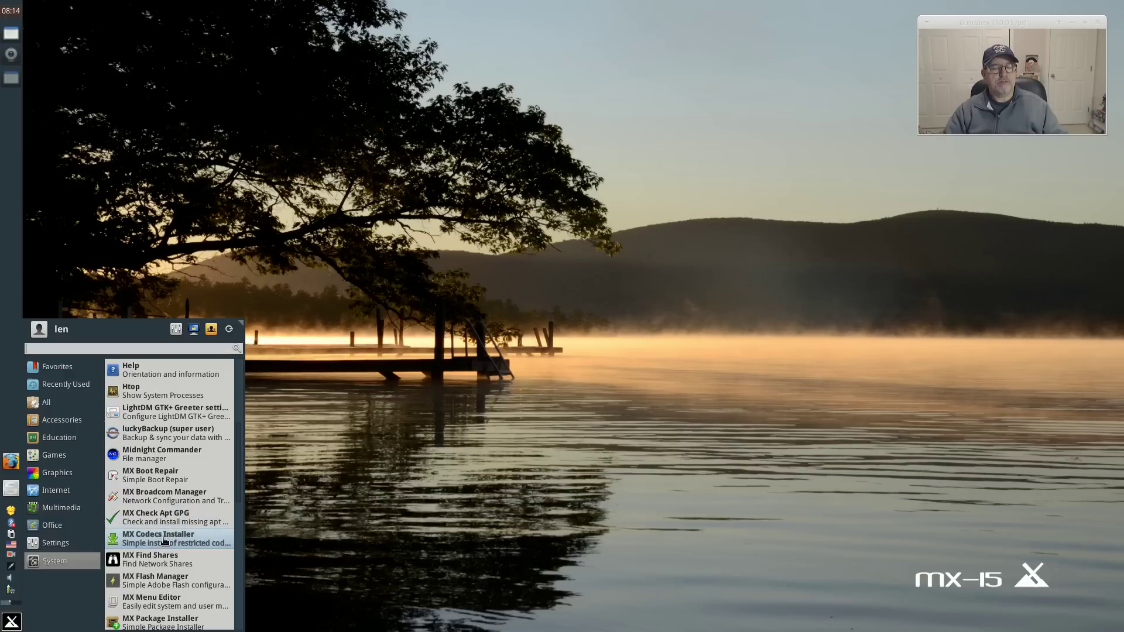
Start MX Codecs Installer with the admin password and accept the legal prompt to download codecs
{"action": "left_click", "coordinate": [165, 541]}
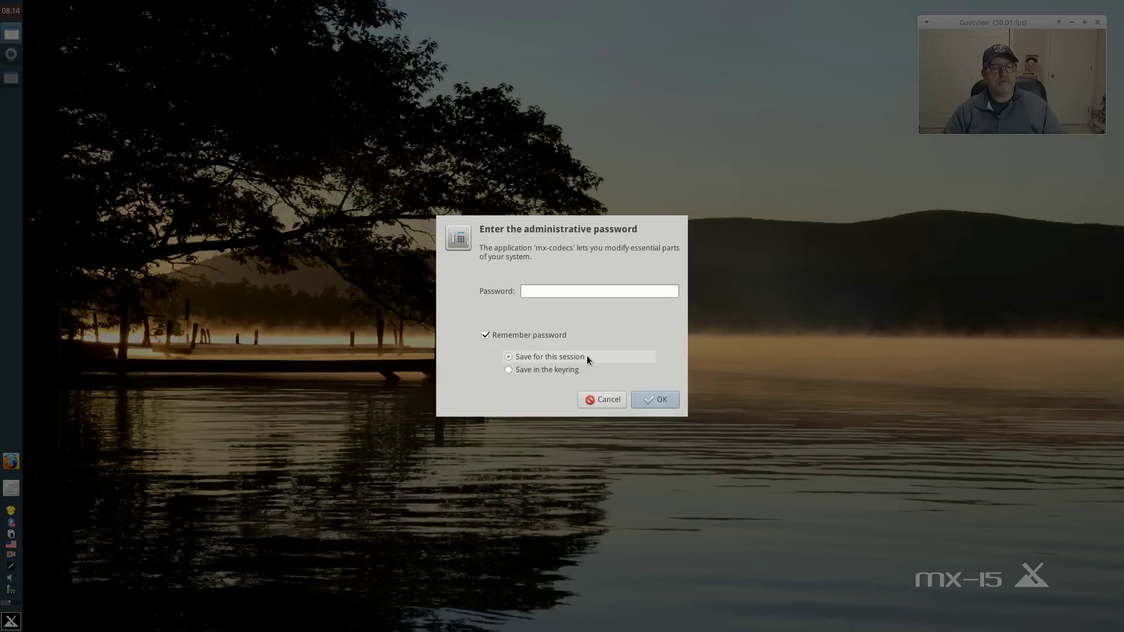
{"action": "type", "text": "*****"}
{"action": "key", "text": "Return"}
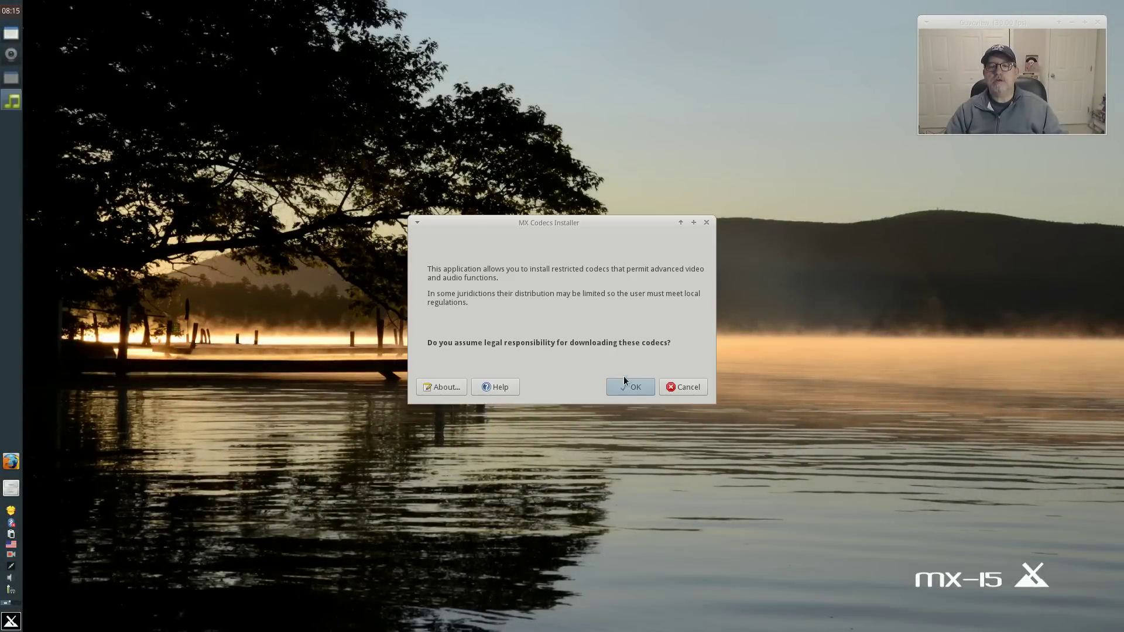
{"action": "left_click", "coordinate": [627, 385]}
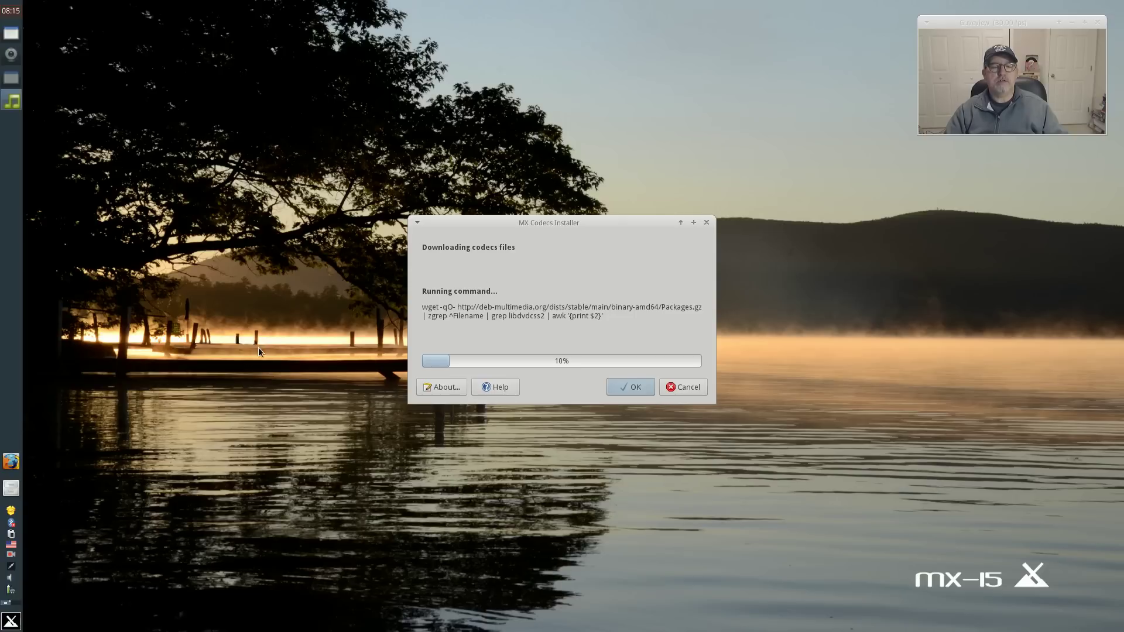
Browse the Whisker Menu's System applications while the codecs install
{"action": "left_click", "coordinate": [6, 625]}
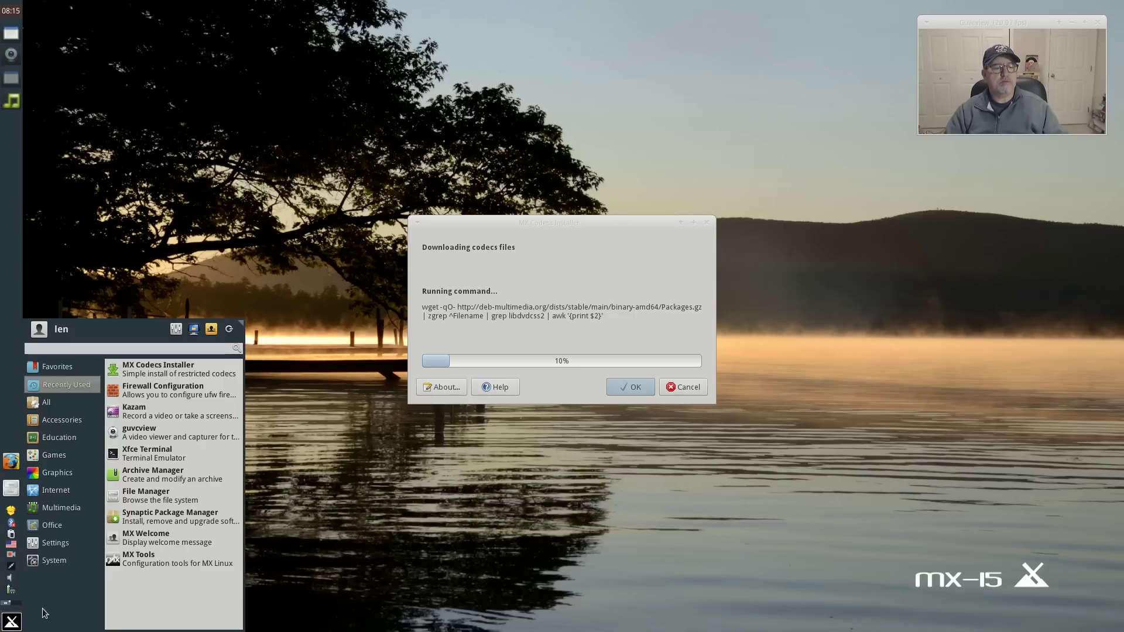
{"action": "left_click", "coordinate": [58, 561]}
{"action": "scroll", "coordinate": [155, 557], "scroll_direction": "down", "scroll_amount": 3}
{"action": "scroll", "coordinate": [155, 558], "scroll_direction": "down", "scroll_amount": 3}
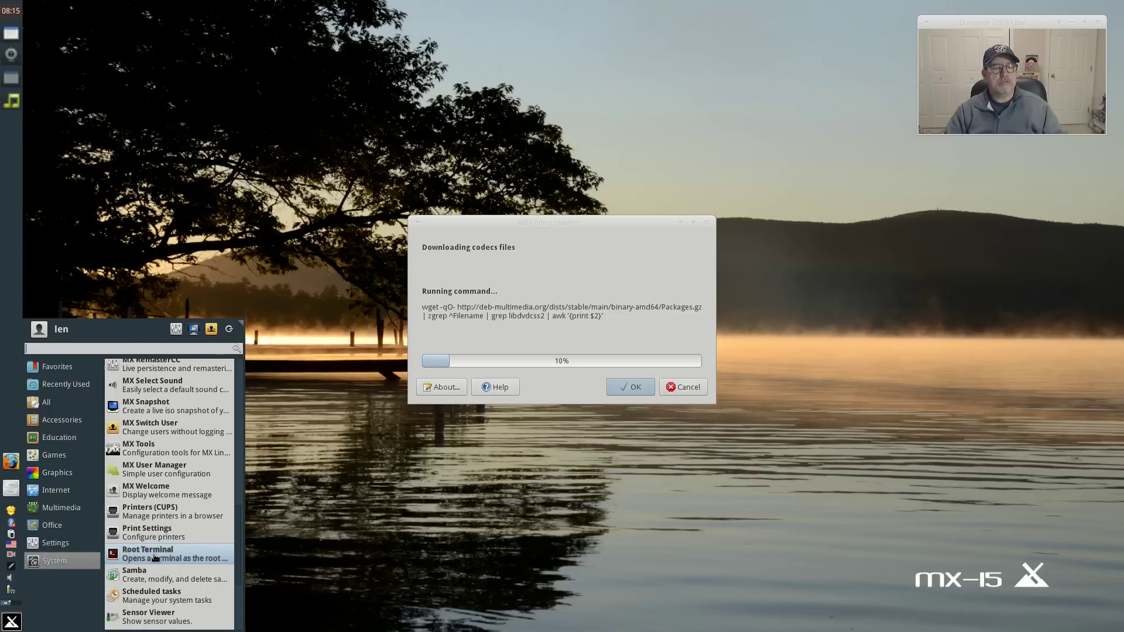
{"action": "scroll", "coordinate": [155, 558], "scroll_direction": "down", "scroll_amount": 2}
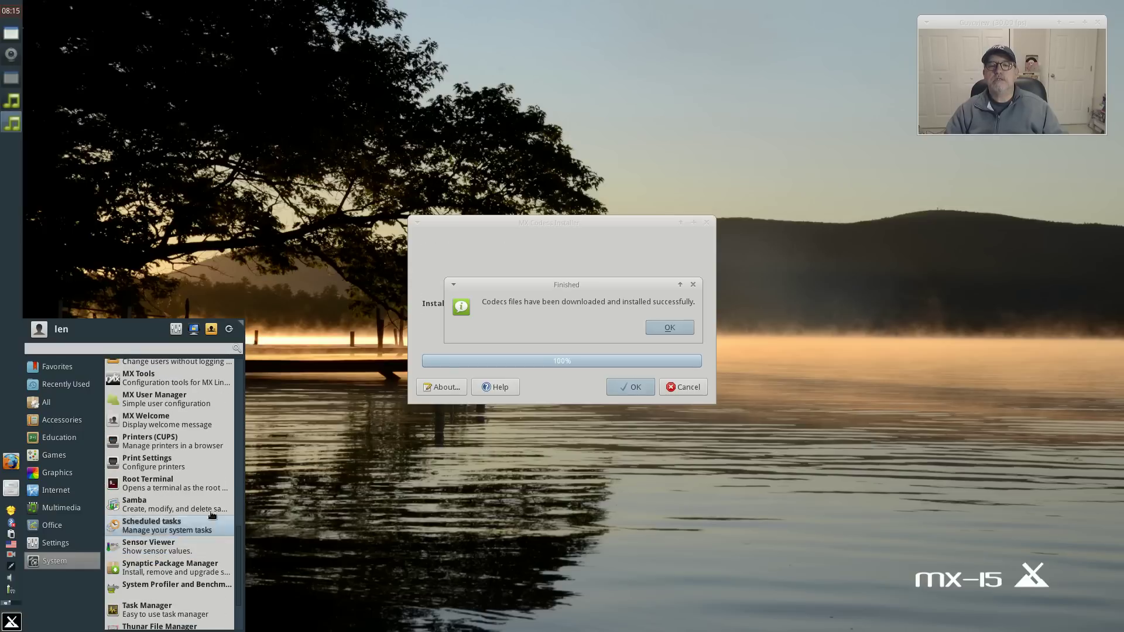
Close the finished codecs installer and run MX Check Apt GPG from the System category
{"action": "left_click", "coordinate": [670, 329]}
{"action": "left_click", "coordinate": [671, 329]}
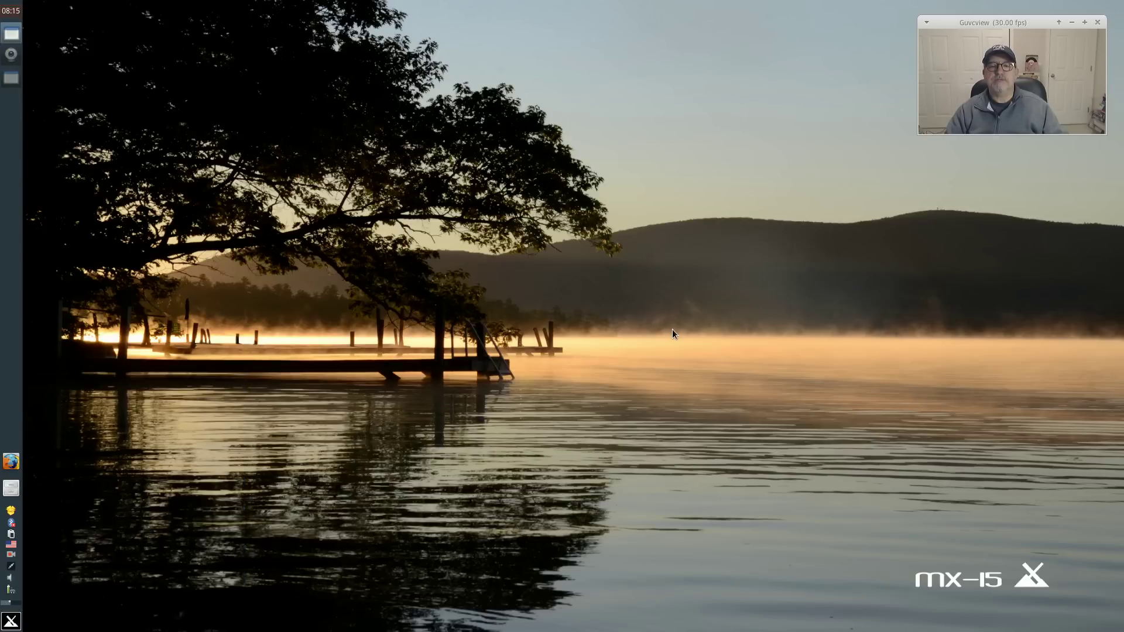
{"action": "left_click", "coordinate": [8, 621]}
{"action": "left_click", "coordinate": [65, 561]}
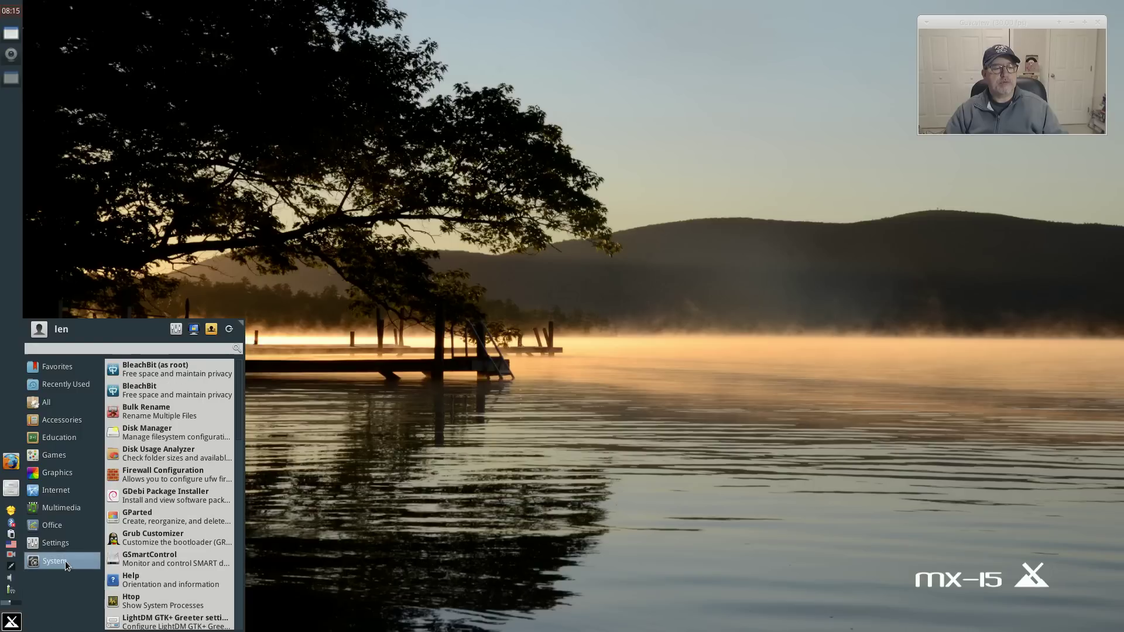
{"action": "scroll", "coordinate": [184, 548], "scroll_direction": "down", "scroll_amount": 5}
{"action": "scroll", "coordinate": [183, 548], "scroll_direction": "down", "scroll_amount": 8}
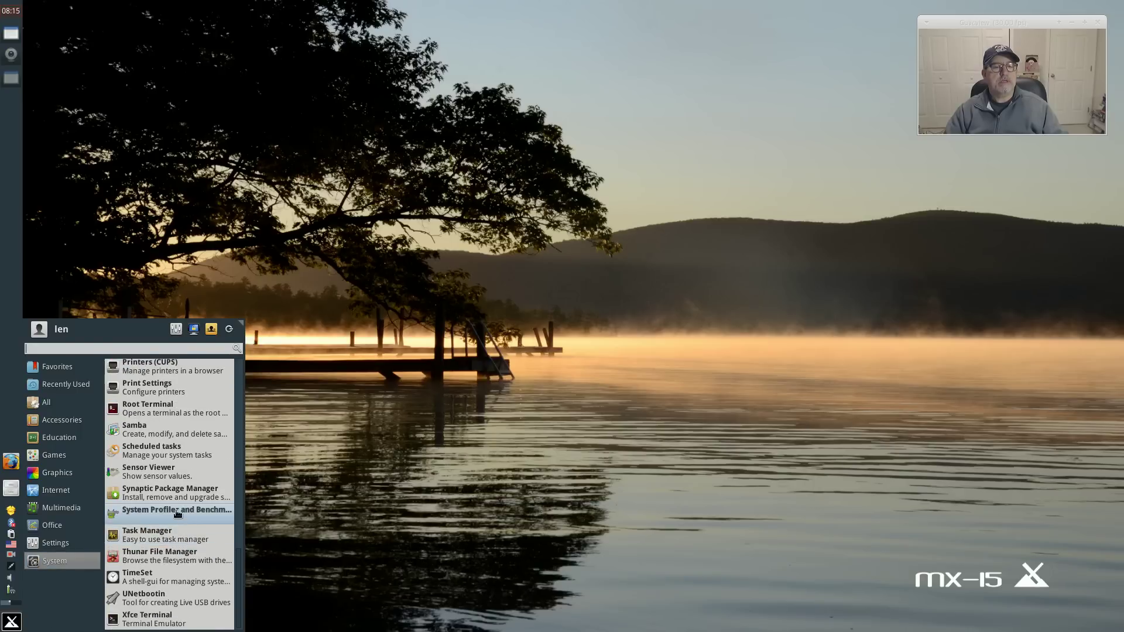
{"action": "scroll", "coordinate": [188, 505], "scroll_direction": "up", "scroll_amount": 4}
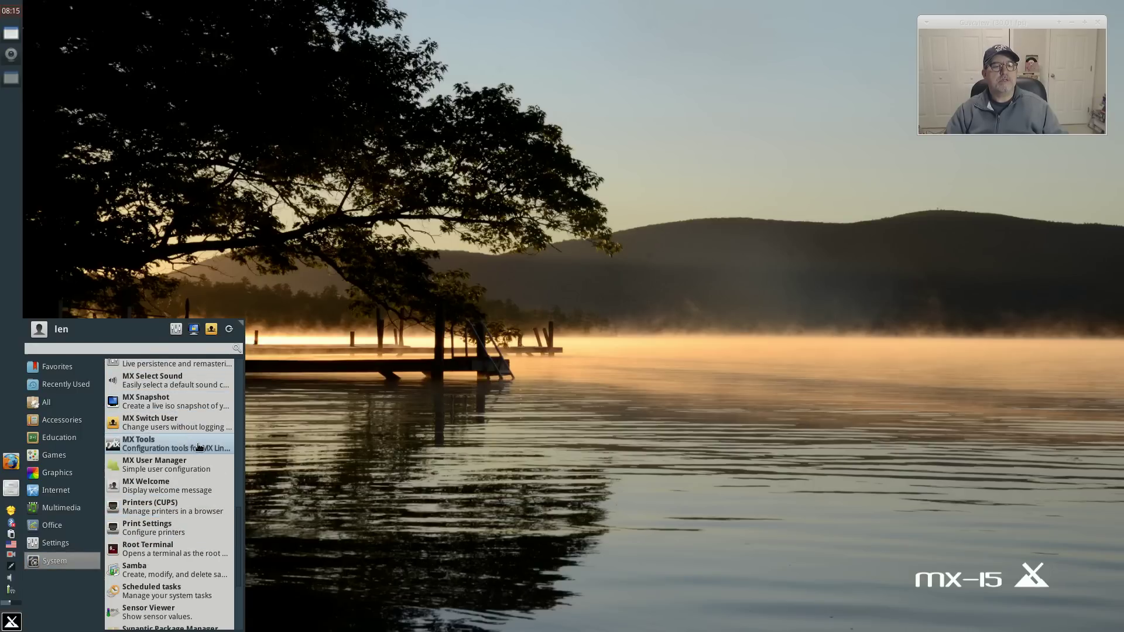
{"action": "scroll", "coordinate": [196, 445], "scroll_direction": "up", "scroll_amount": 2}
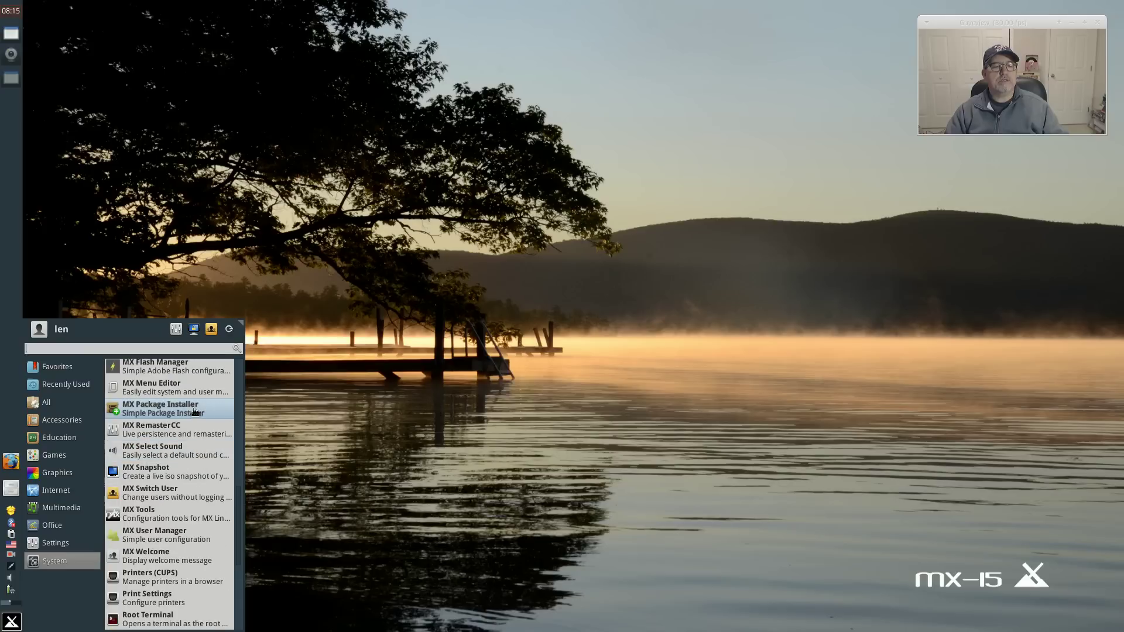
{"action": "scroll", "coordinate": [196, 413], "scroll_direction": "up", "scroll_amount": 2}
{"action": "scroll", "coordinate": [195, 414], "scroll_direction": "up", "scroll_amount": 1}
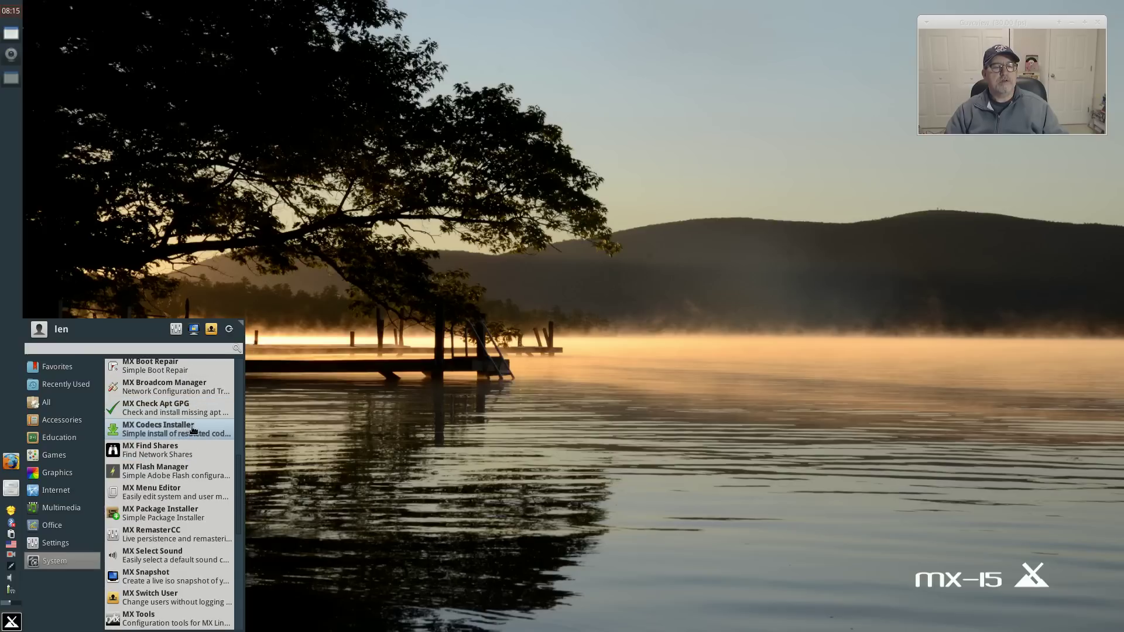
{"action": "left_click", "coordinate": [183, 409]}
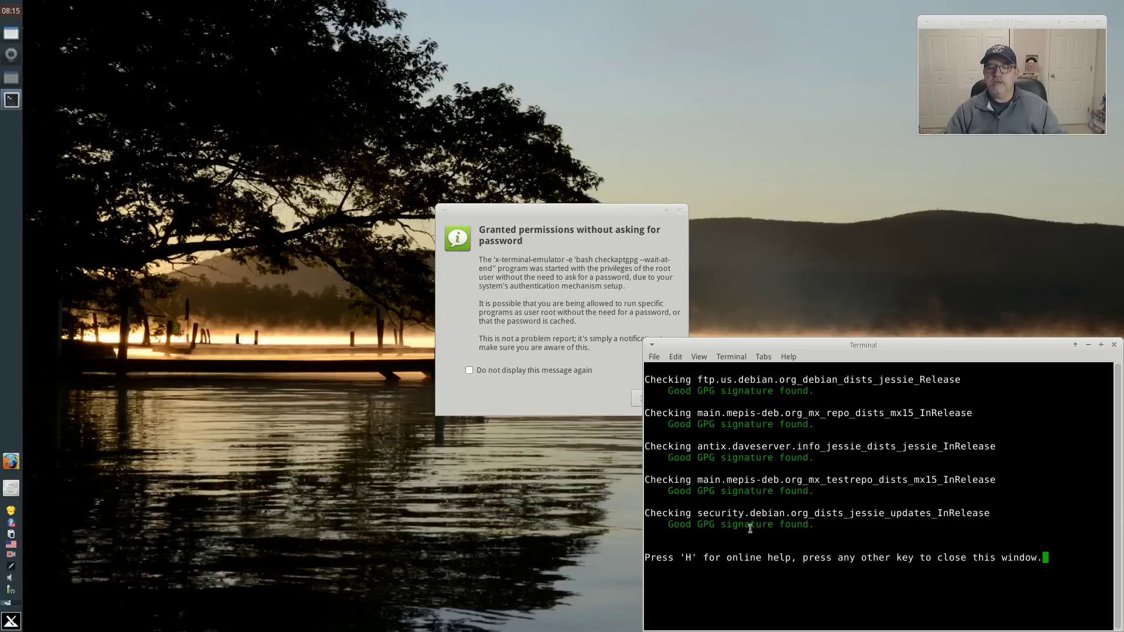
Close the GPG signature terminal and dismiss the Granted permissions notice
{"action": "left_click", "coordinate": [1114, 345]}
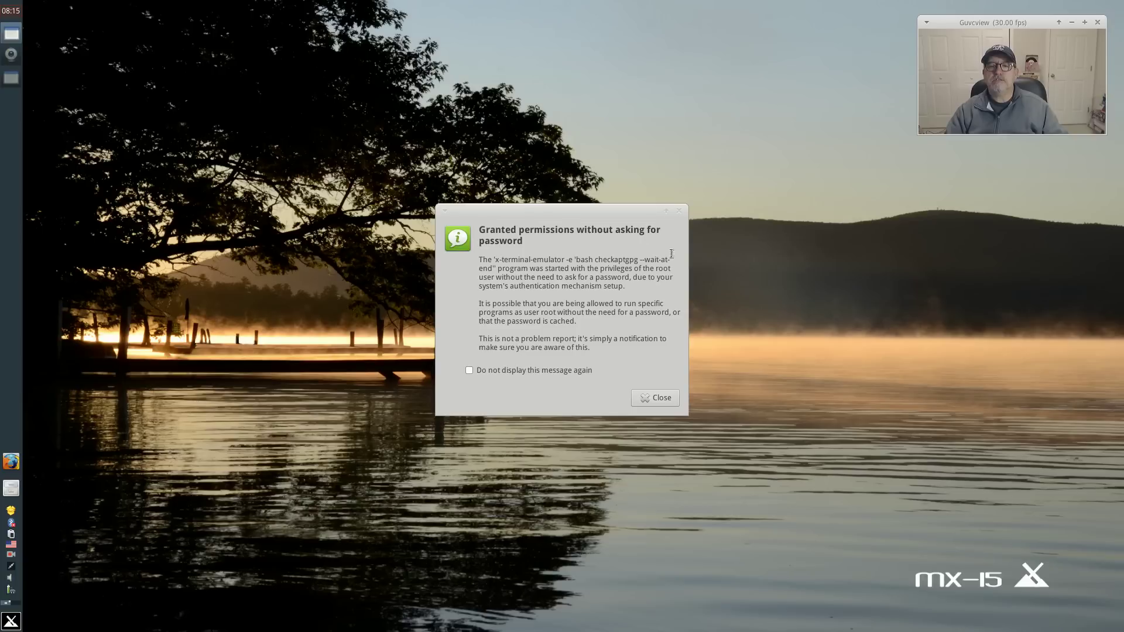
{"action": "left_click", "coordinate": [669, 402]}
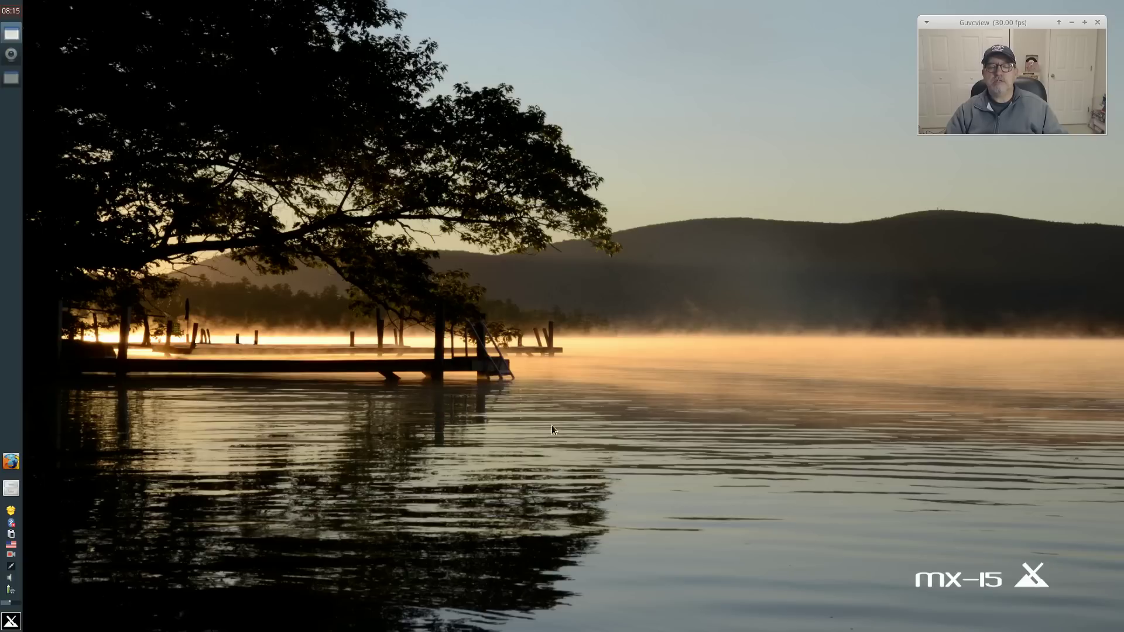
Scroll the Whisker Menu's System category list to locate MX Package Installer
{"action": "left_click", "coordinate": [6, 624]}
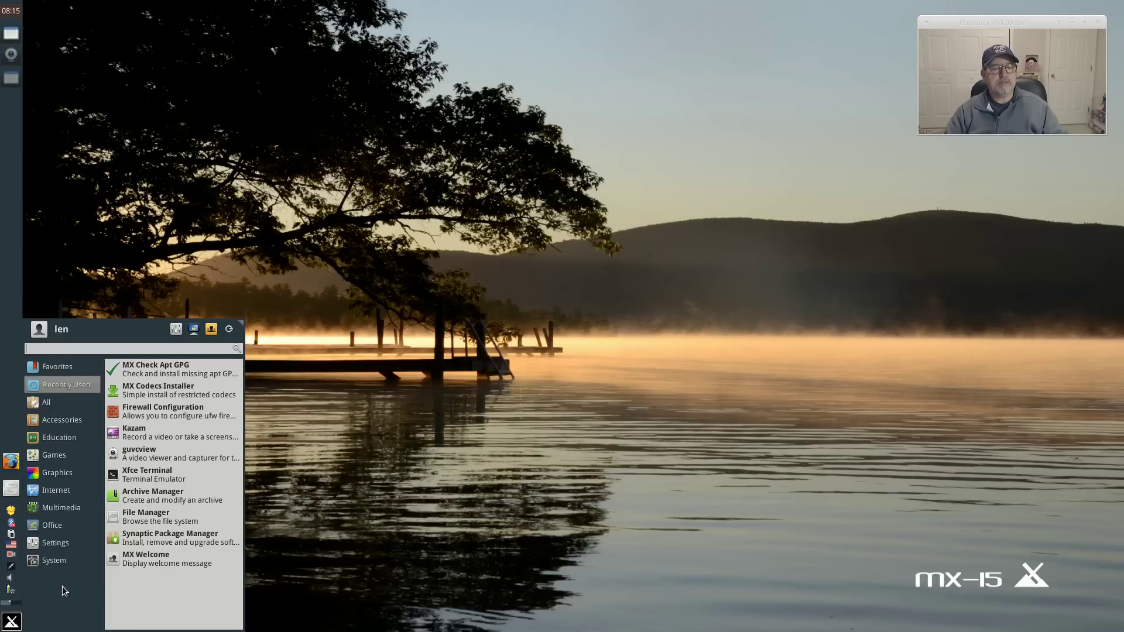
{"action": "left_click", "coordinate": [56, 563]}
{"action": "scroll", "coordinate": [149, 557], "scroll_direction": "down", "scroll_amount": 5}
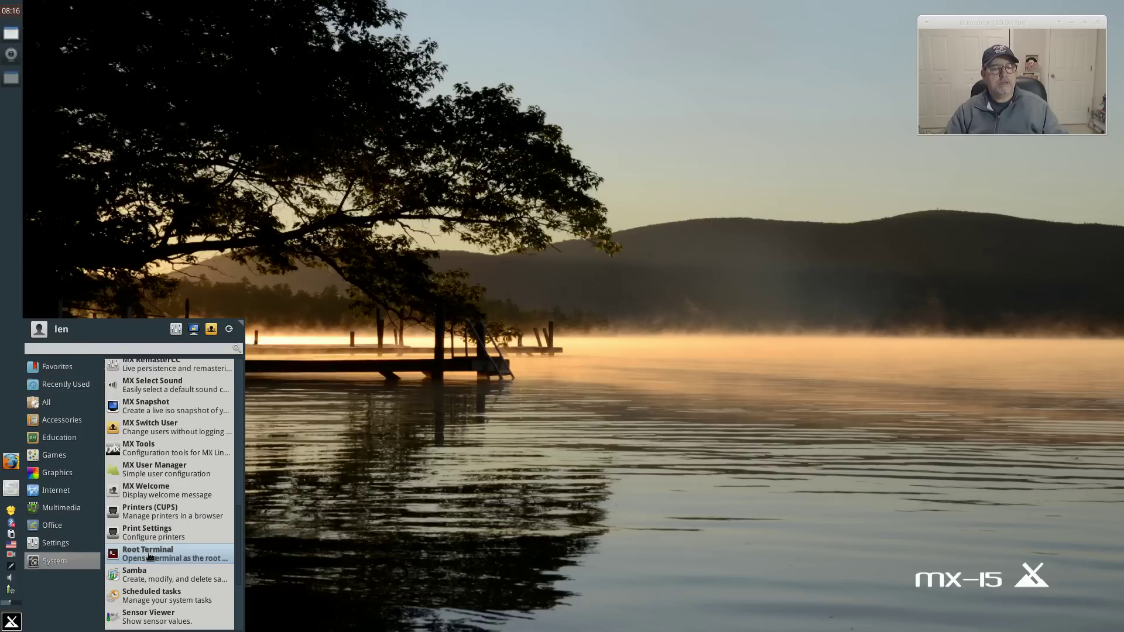
{"action": "scroll", "coordinate": [178, 544], "scroll_direction": "up", "scroll_amount": 5}
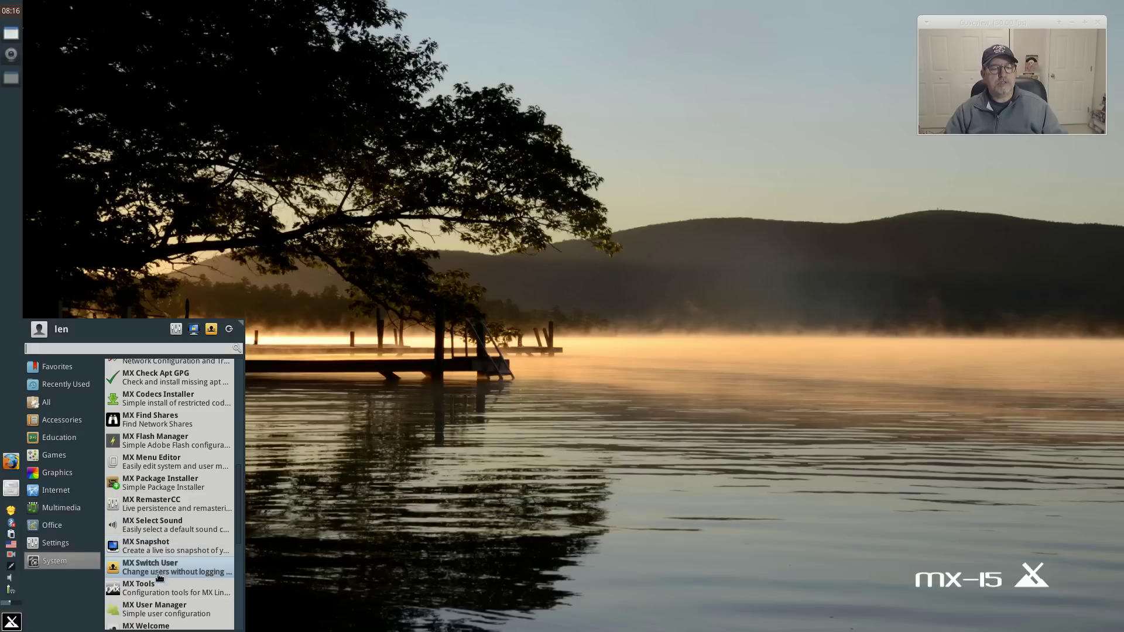
{"action": "scroll", "coordinate": [166, 591], "scroll_direction": "down", "scroll_amount": 4}
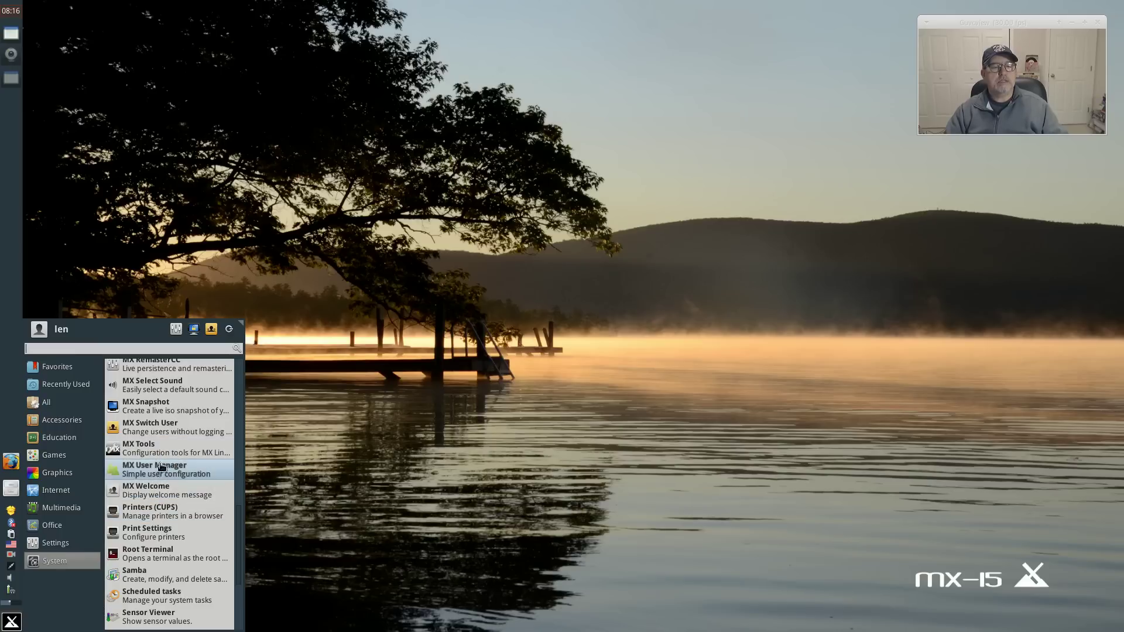
{"action": "scroll", "coordinate": [149, 449], "scroll_direction": "up", "scroll_amount": 1}
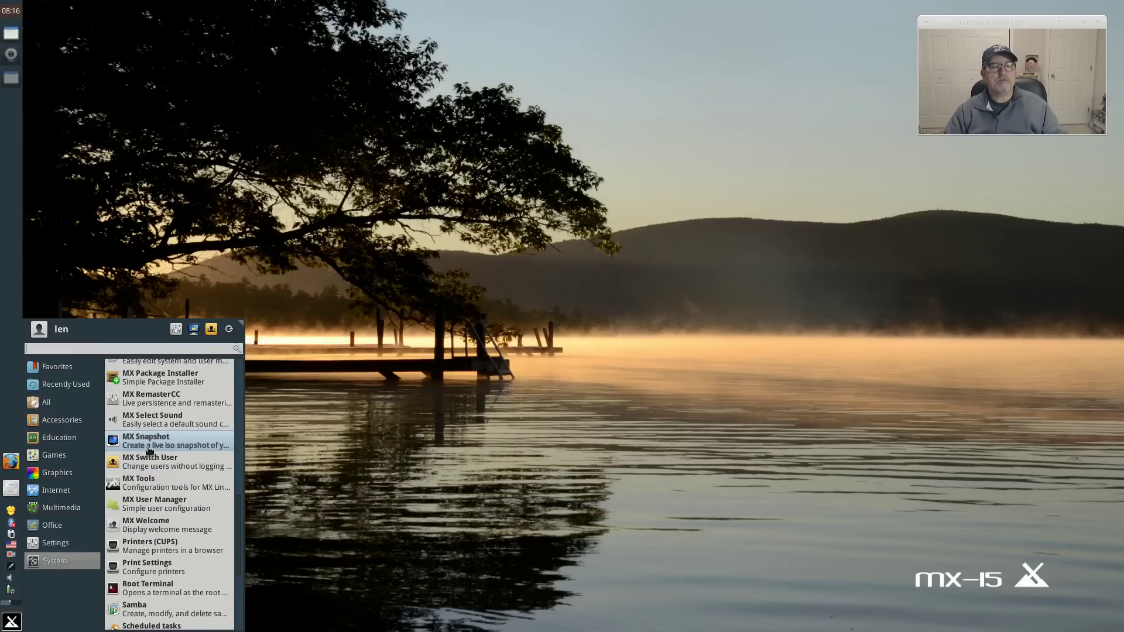
Launch MX Package Installer, dismiss the root notice, and enlarge its window to show all categories
{"action": "left_click", "coordinate": [166, 380]}
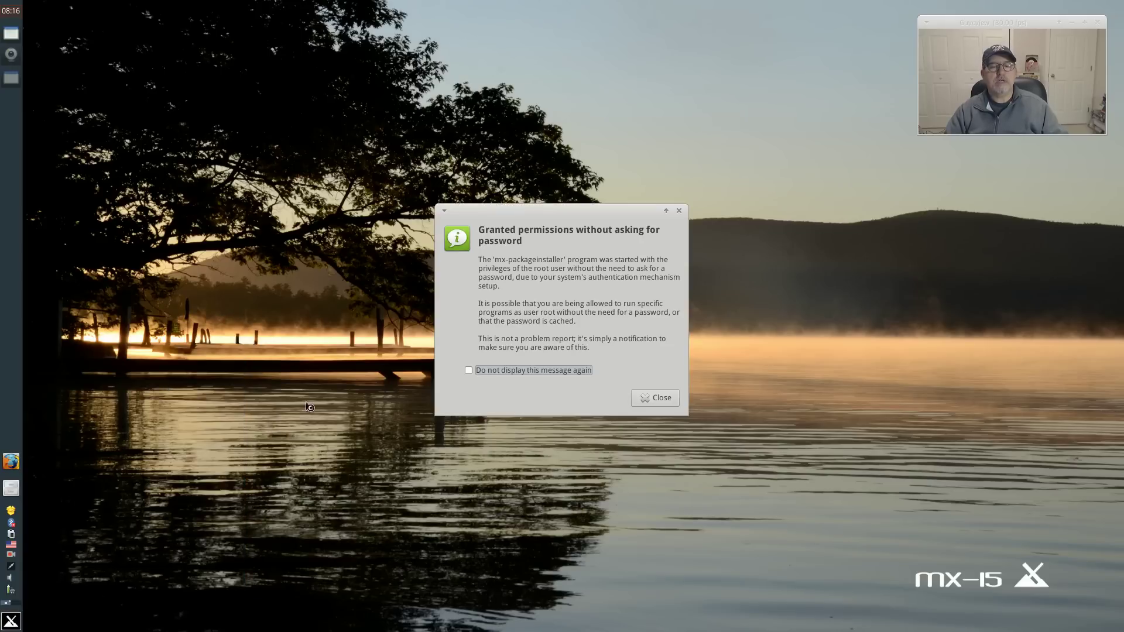
{"action": "left_click", "coordinate": [656, 399]}
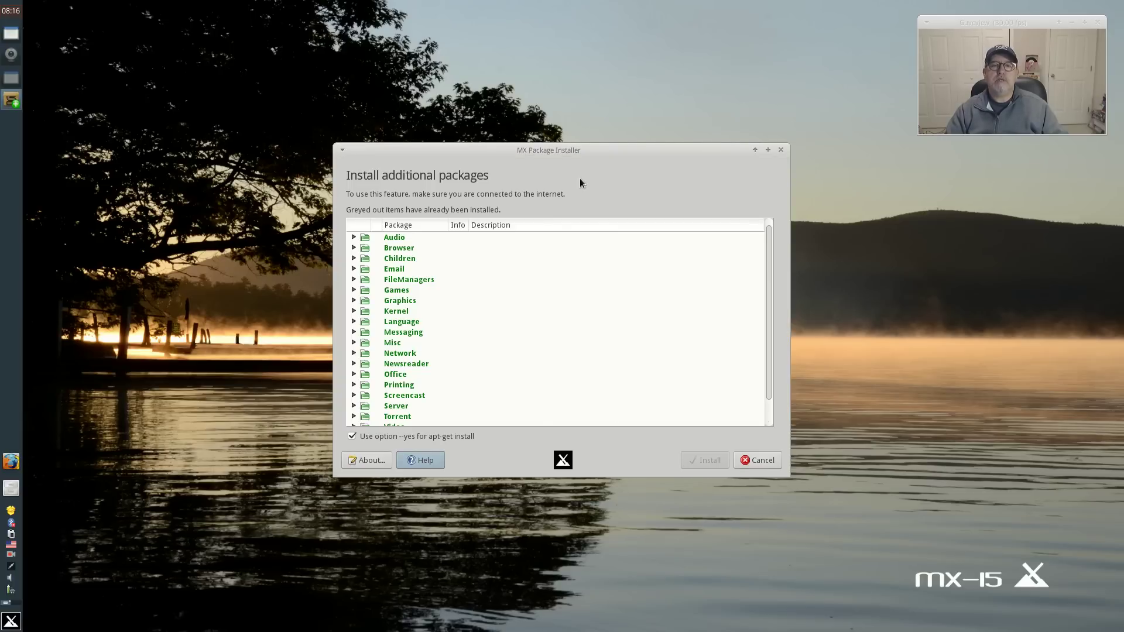
{"action": "left_click_drag", "start_coordinate": [585, 154], "coordinate": [586, 67]}
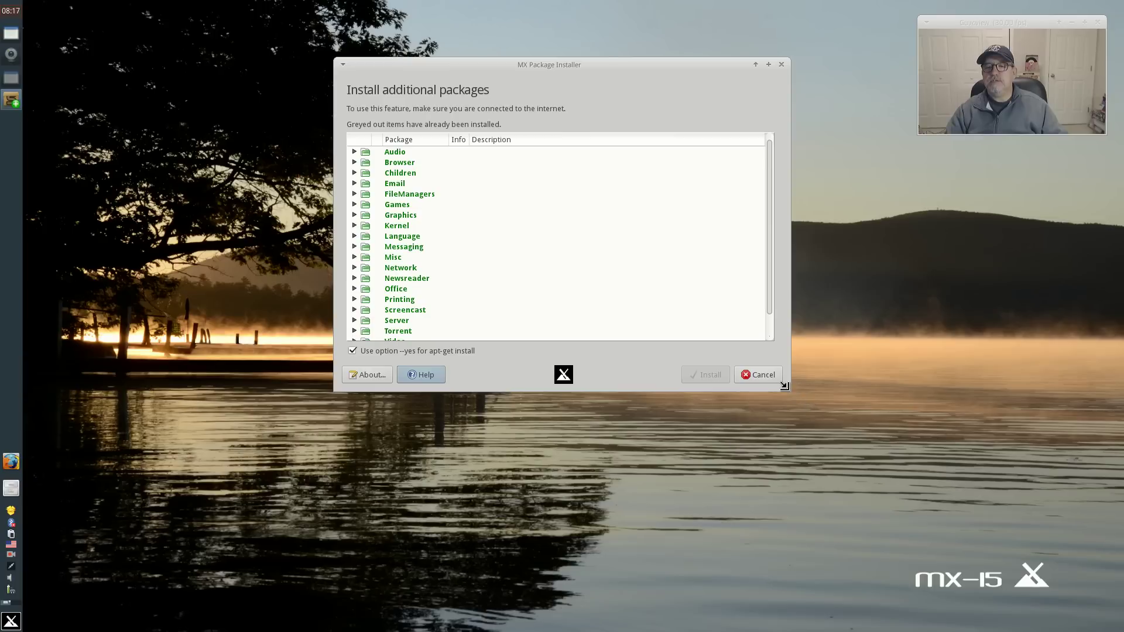
{"action": "left_click_drag", "start_coordinate": [784, 386], "coordinate": [766, 613]}
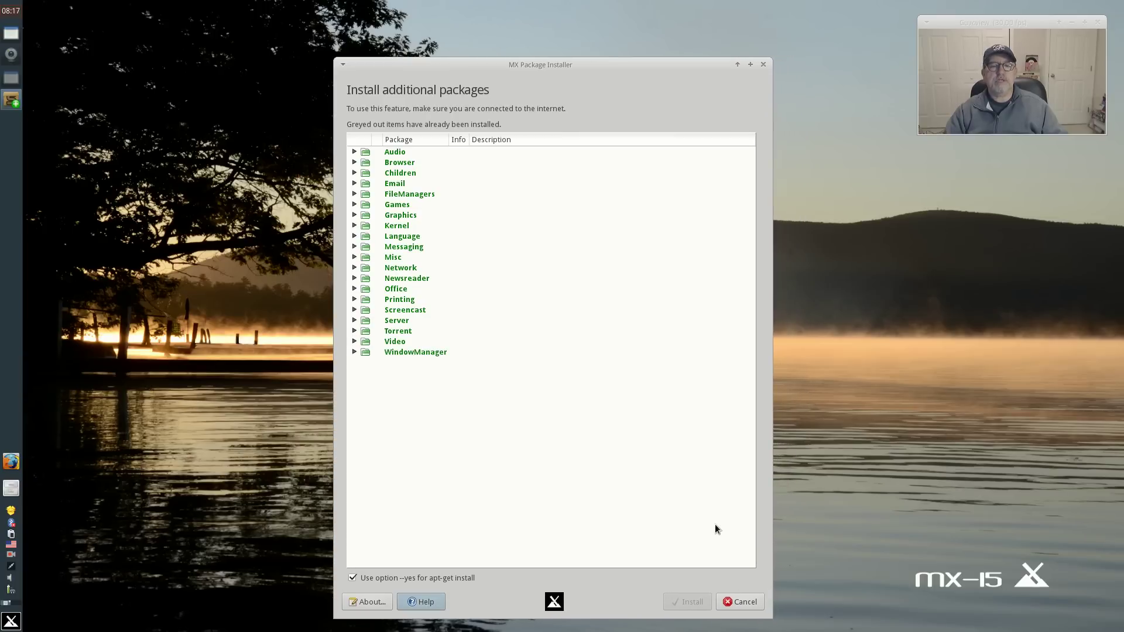
Expand the Audio package category, then cancel without installing anything
{"action": "left_click", "coordinate": [354, 152]}
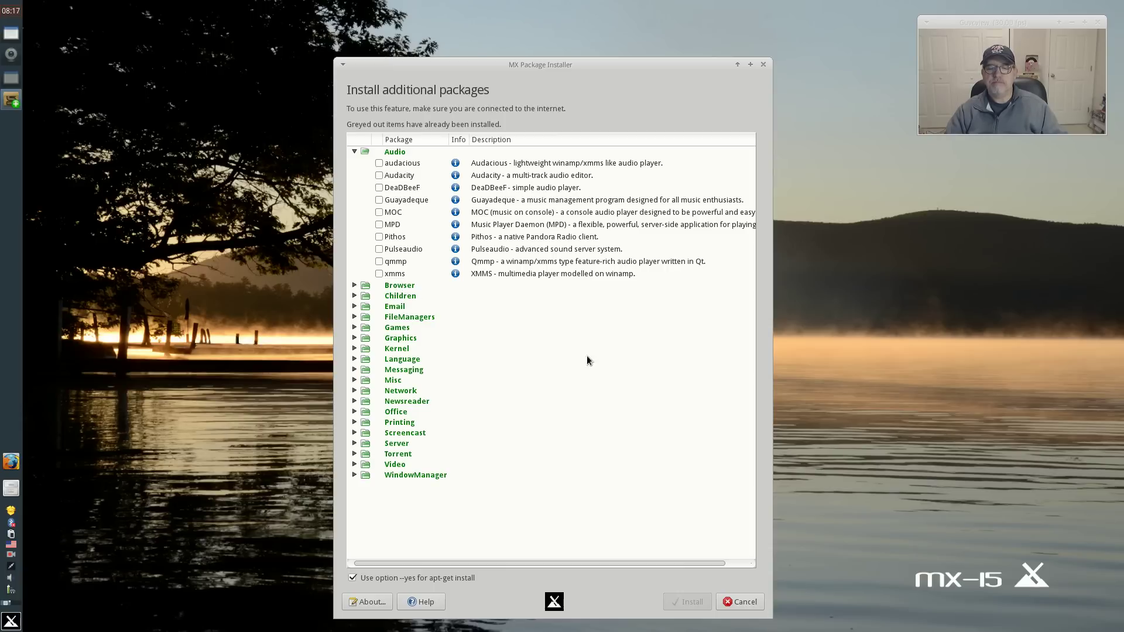
{"action": "left_click", "coordinate": [740, 602]}
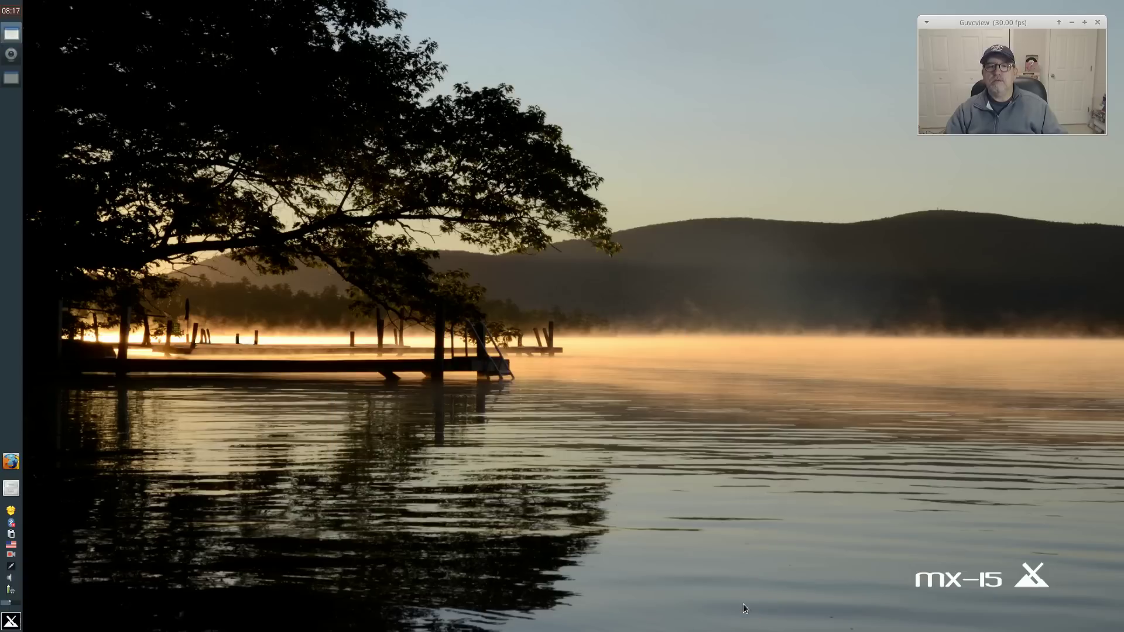
Launch MX Tools from the Whisker Menu's System category
{"action": "left_click", "coordinate": [11, 621]}
{"action": "left_click", "coordinate": [71, 555]}
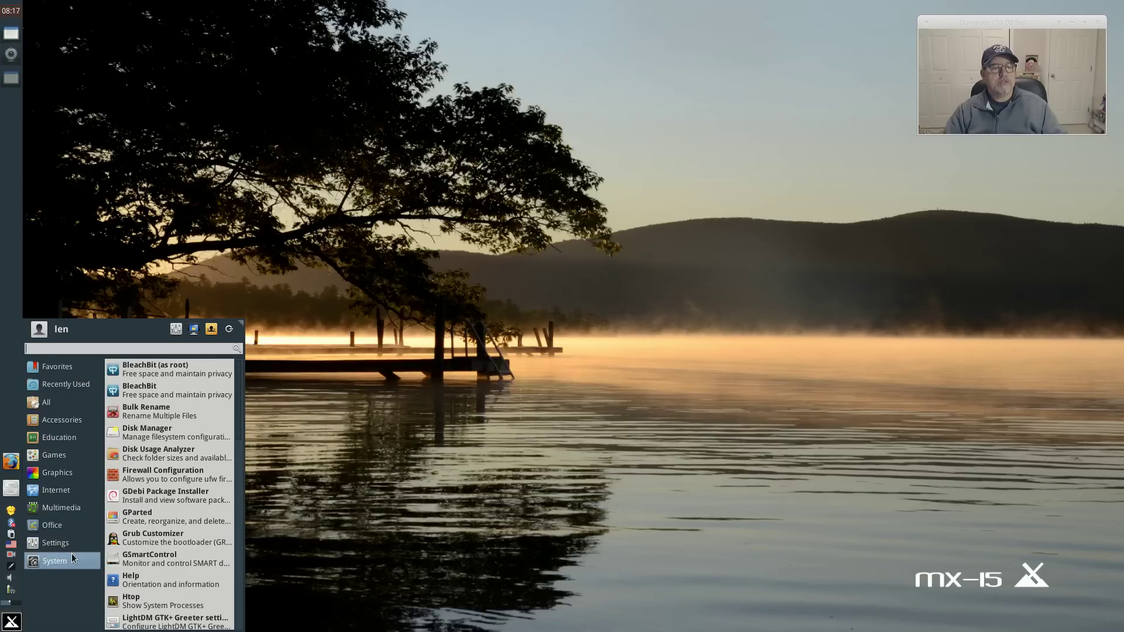
{"action": "scroll", "coordinate": [163, 521], "scroll_direction": "down", "scroll_amount": 8}
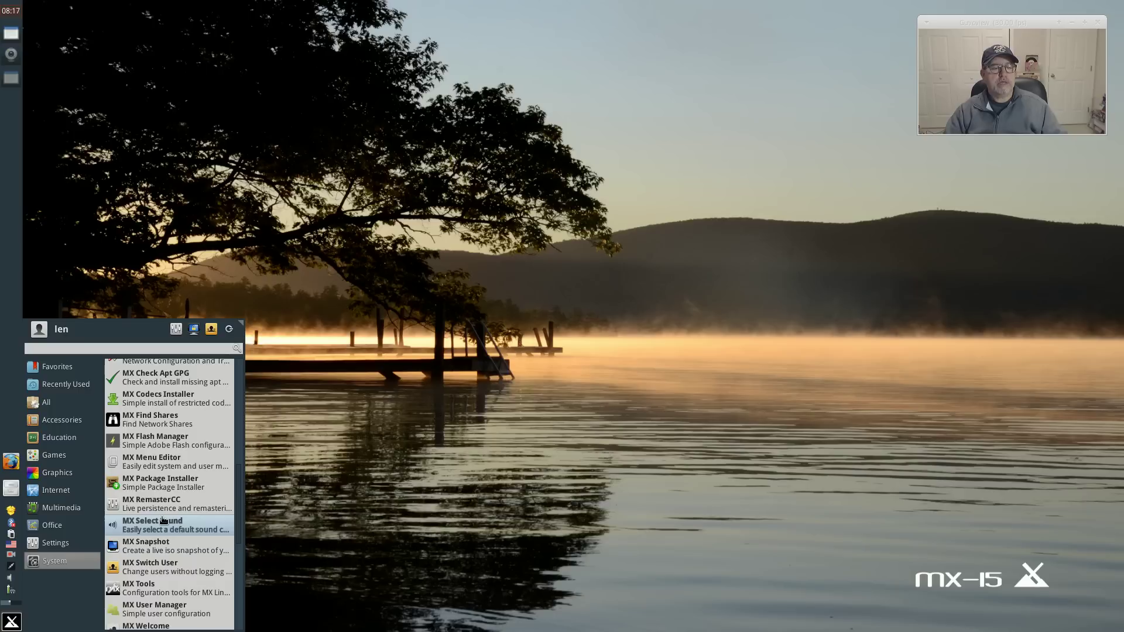
{"action": "left_click", "coordinate": [162, 588]}
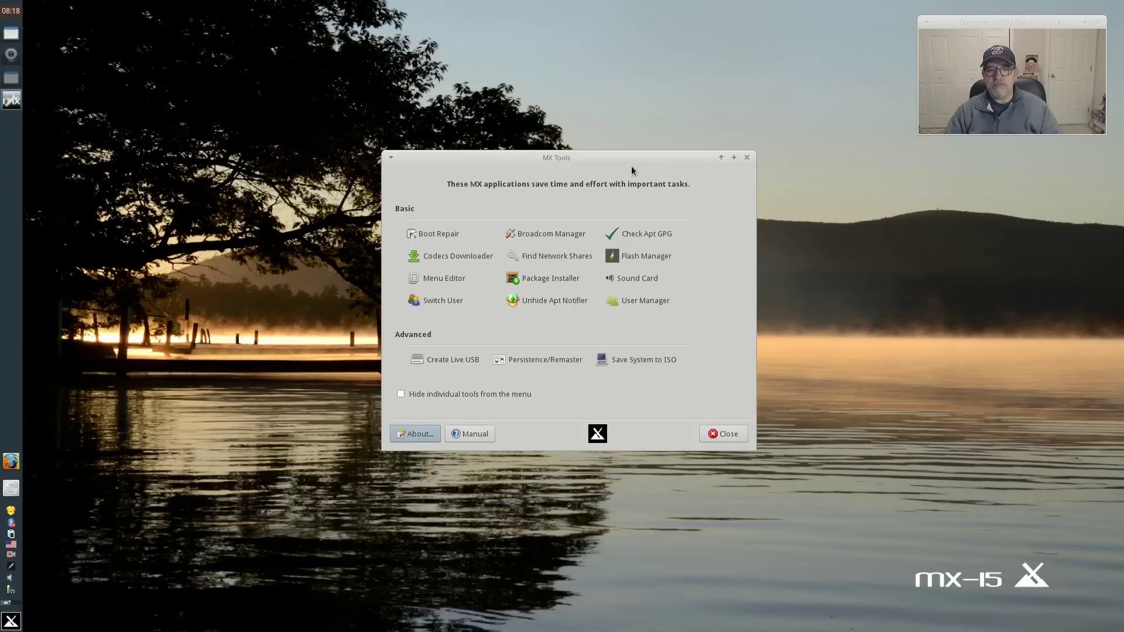
Close MX Tools and launch MX Welcome from the System applications list
{"action": "left_click", "coordinate": [726, 433]}
{"action": "left_click", "coordinate": [14, 623]}
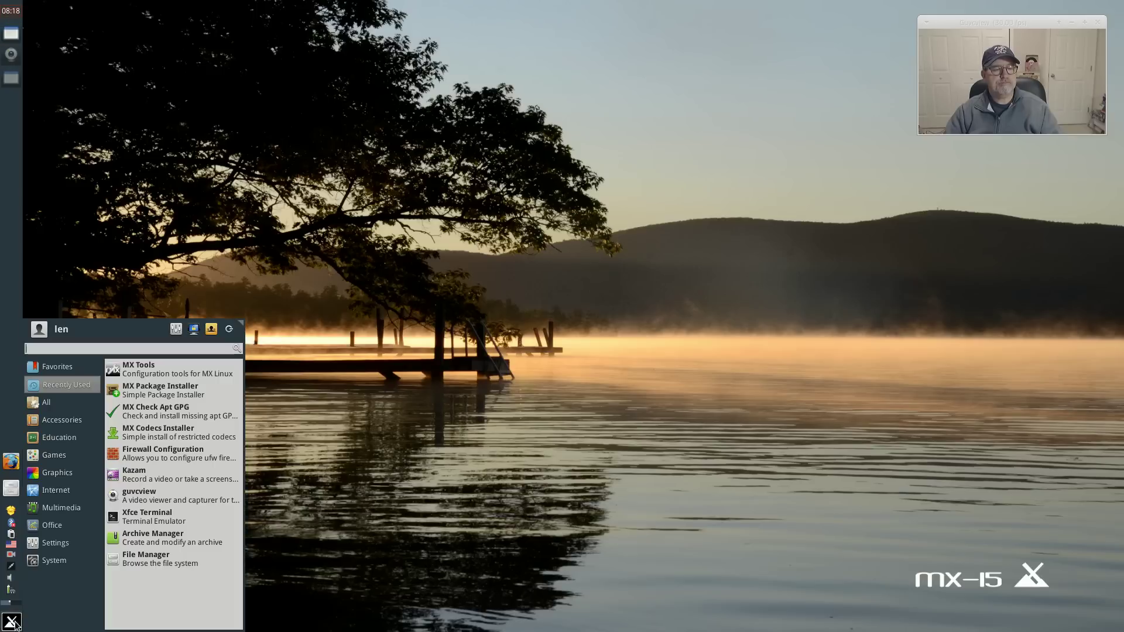
{"action": "left_click", "coordinate": [51, 560]}
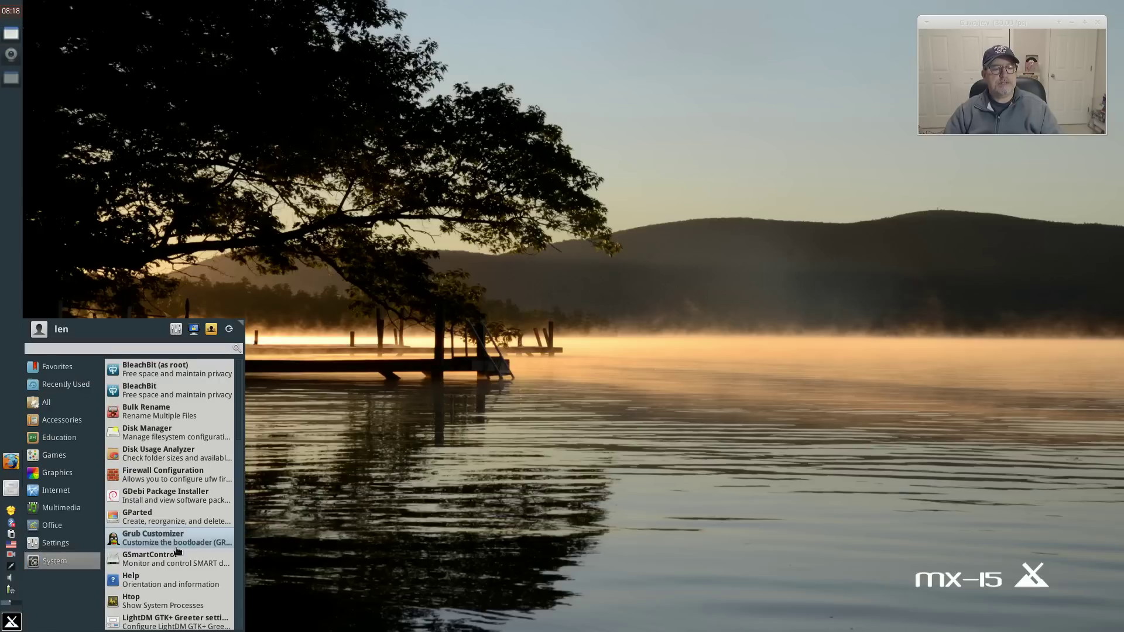
{"action": "scroll", "coordinate": [184, 554], "scroll_direction": "down", "scroll_amount": 4}
{"action": "scroll", "coordinate": [184, 555], "scroll_direction": "down", "scroll_amount": 1}
{"action": "scroll", "coordinate": [183, 554], "scroll_direction": "down", "scroll_amount": 4}
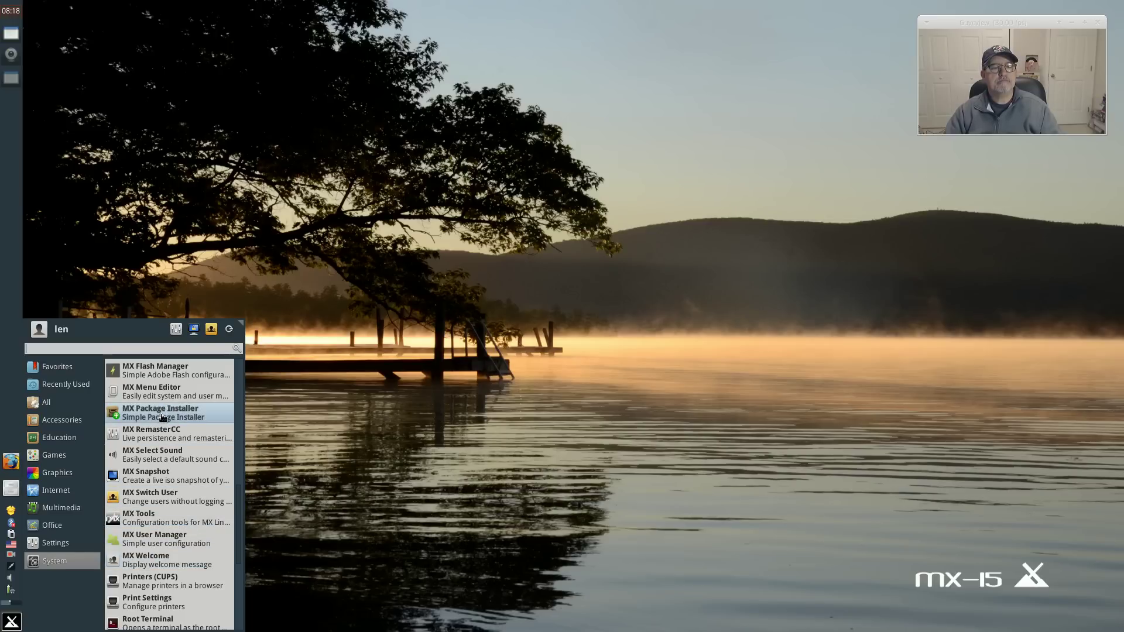
{"action": "scroll", "coordinate": [164, 417], "scroll_direction": "up", "scroll_amount": 2}
{"action": "scroll", "coordinate": [164, 418], "scroll_direction": "up", "scroll_amount": 1}
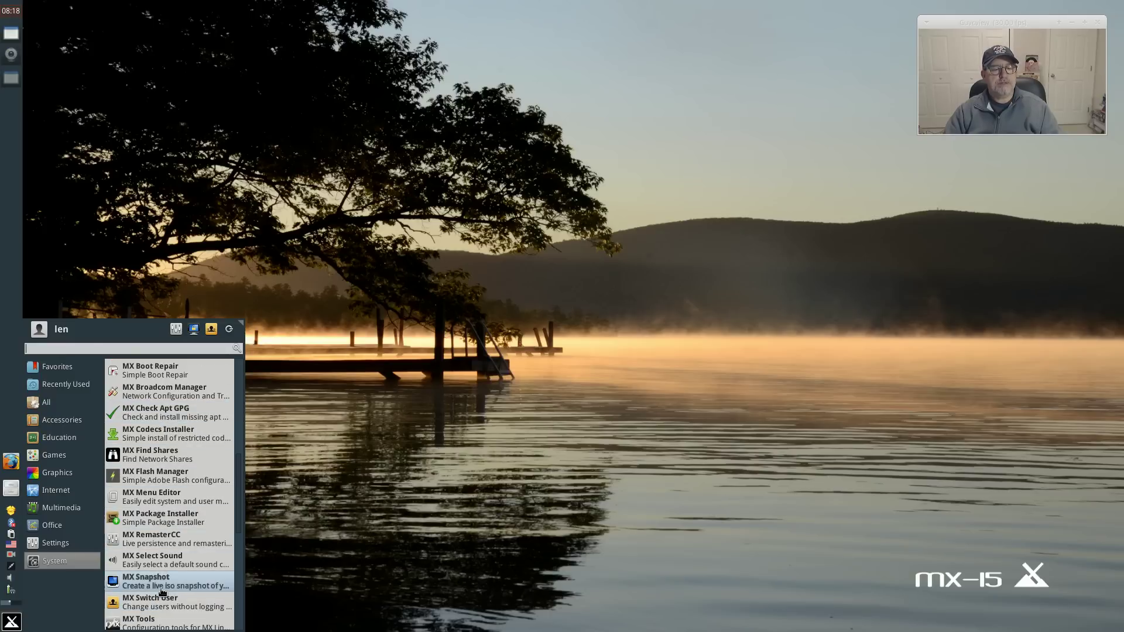
{"action": "scroll", "coordinate": [163, 588], "scroll_direction": "down", "scroll_amount": 2}
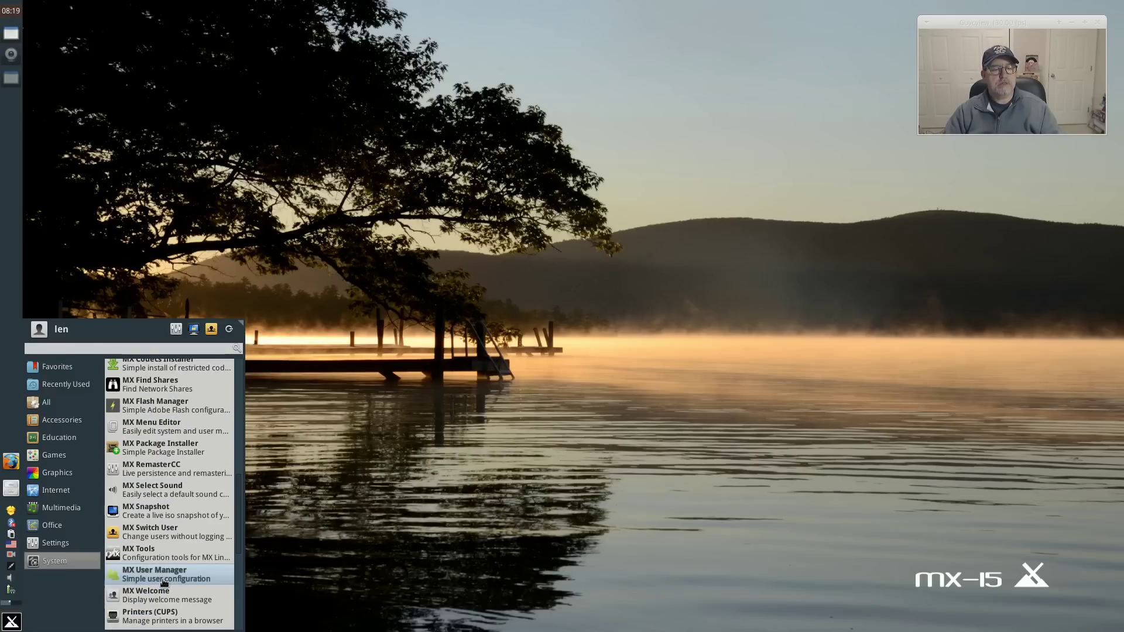
{"action": "left_click", "coordinate": [148, 595]}
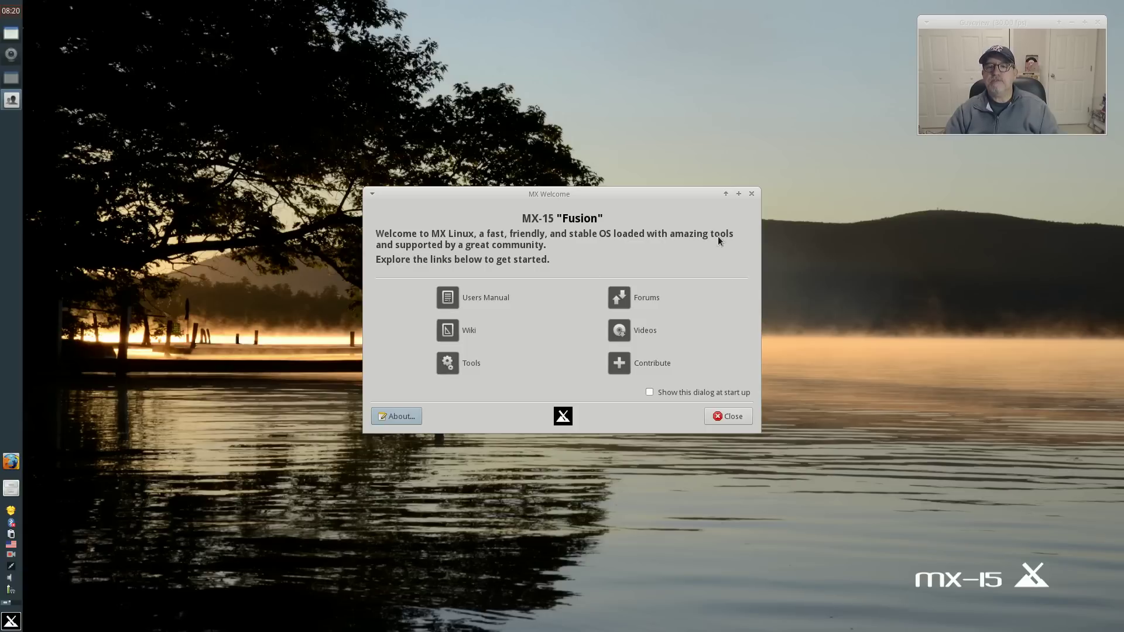
{"action": "left_click", "coordinate": [725, 417]}
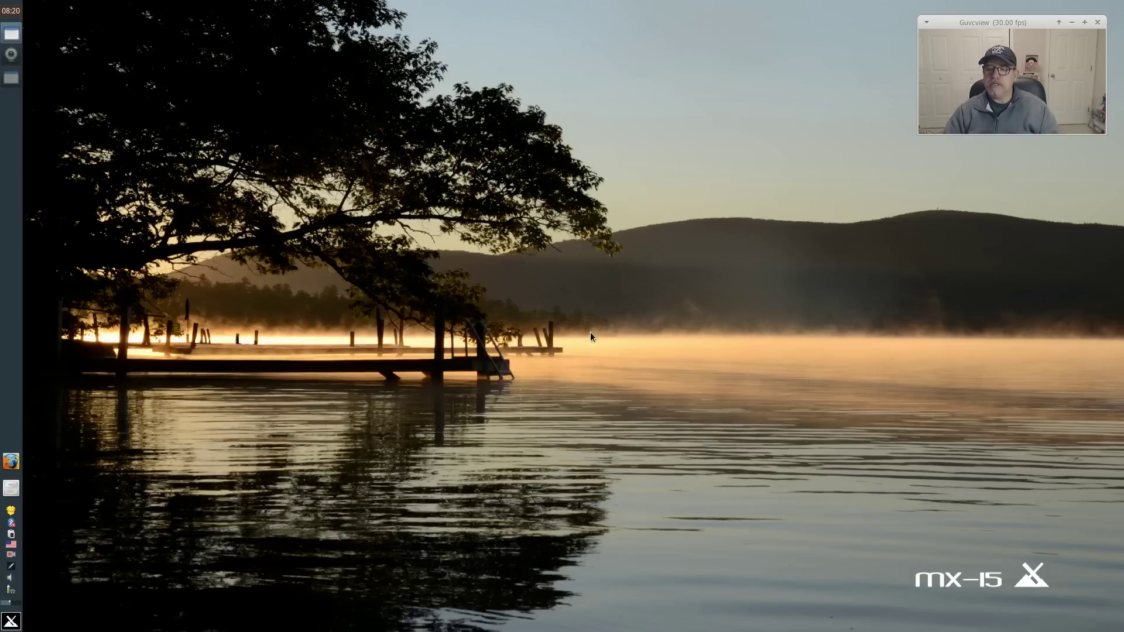